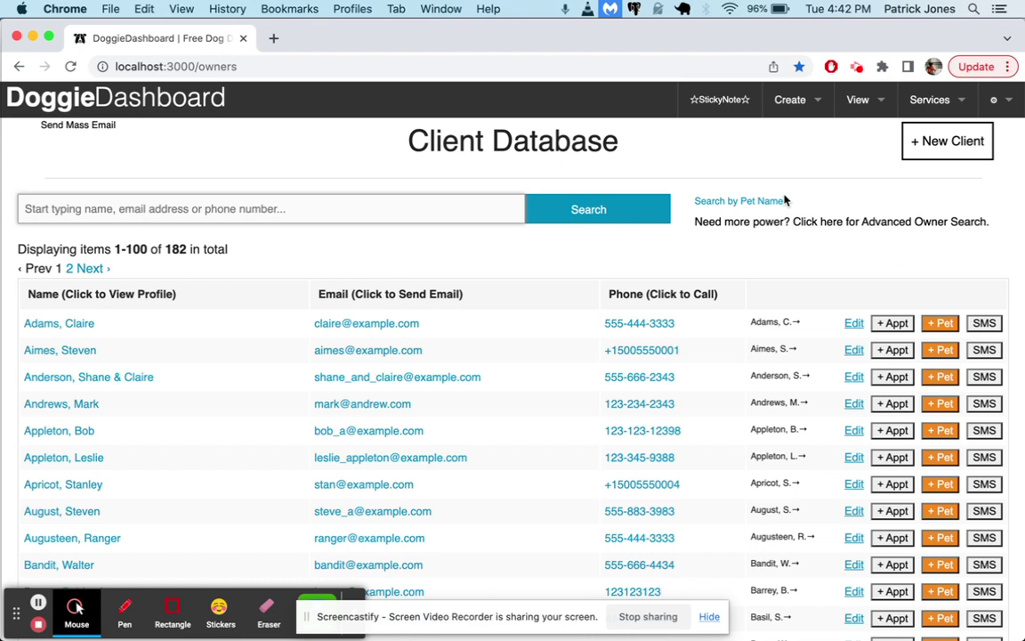
Scroll the client list until both duplicate owner rows sharing one e-mail are visible
{"action": "scroll", "coordinate": [322, 296], "scroll_direction": "down", "scroll_amount": 10}
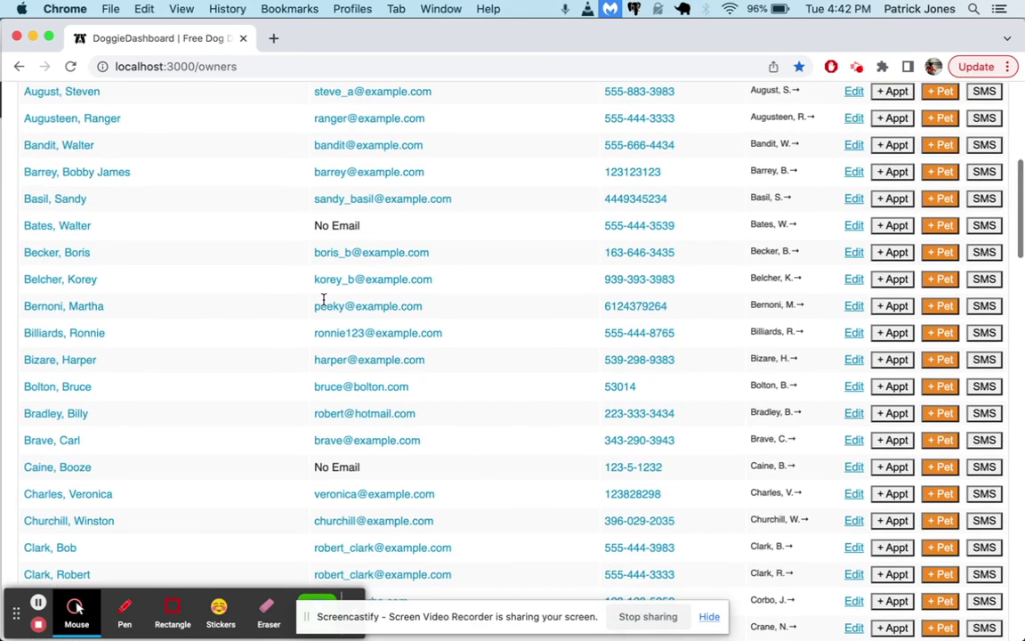
{"action": "scroll", "coordinate": [311, 304], "scroll_direction": "down", "scroll_amount": 1}
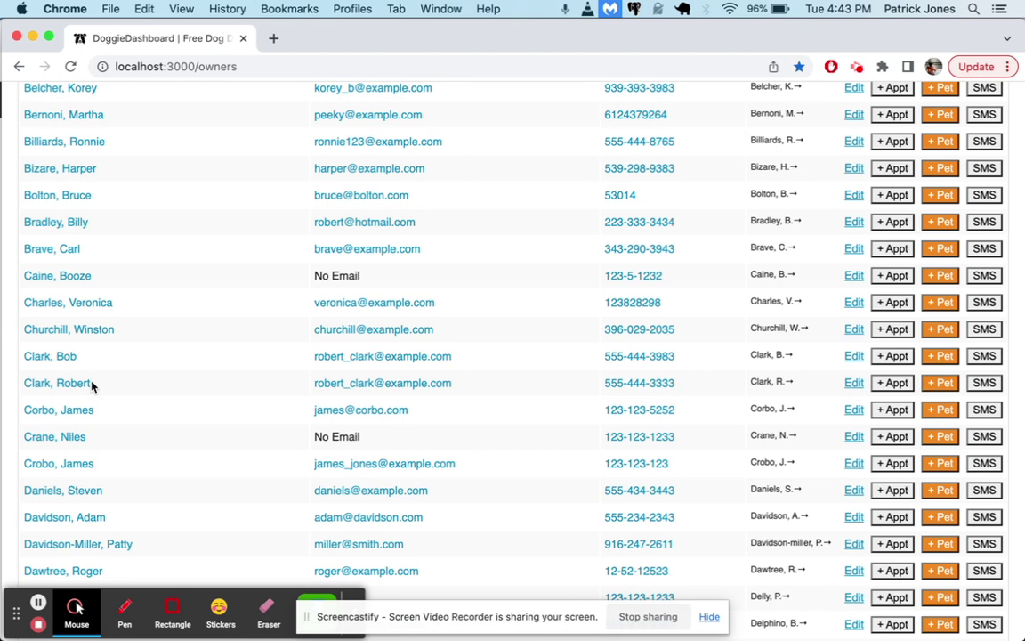
Open the first duplicate owner's profile and review its Redeemable Passes table
{"action": "left_click", "coordinate": [69, 358]}
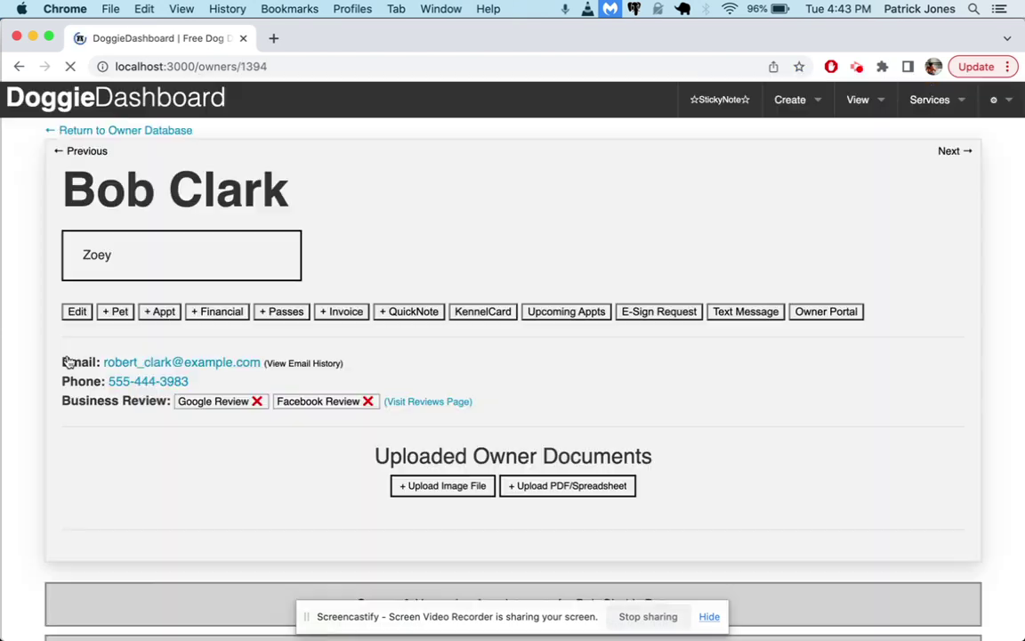
{"action": "scroll", "coordinate": [480, 328], "scroll_direction": "down", "scroll_amount": 8}
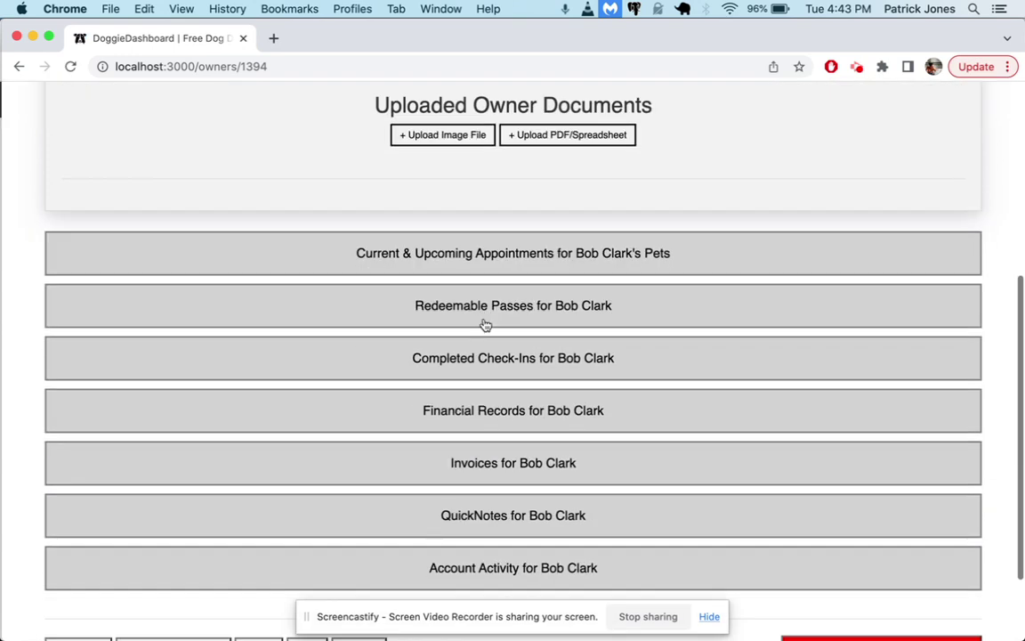
{"action": "left_click", "coordinate": [485, 325]}
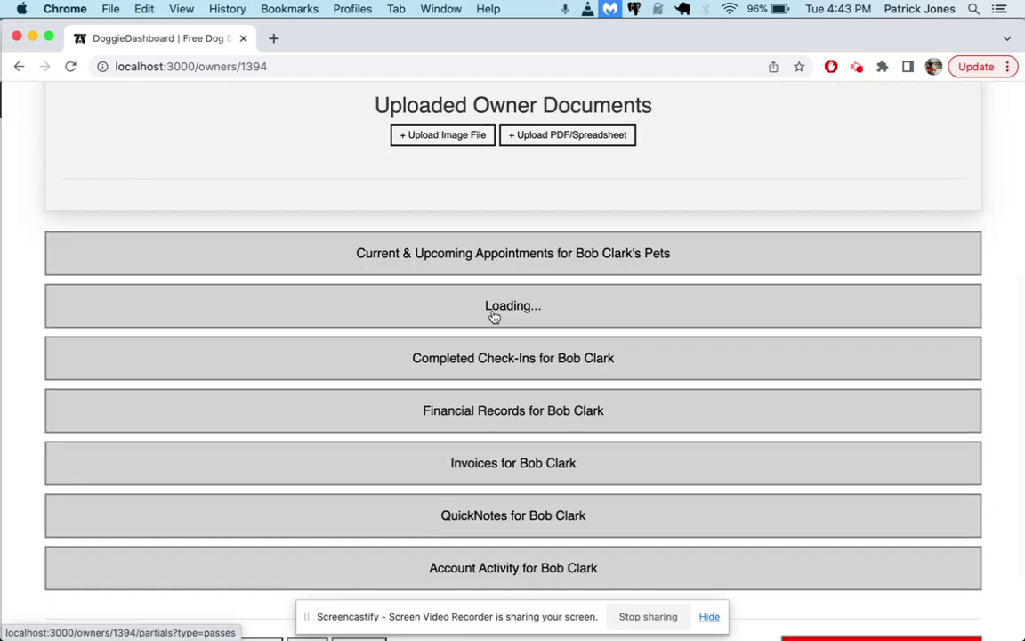
{"action": "scroll", "coordinate": [517, 426], "scroll_direction": "down", "scroll_amount": 2}
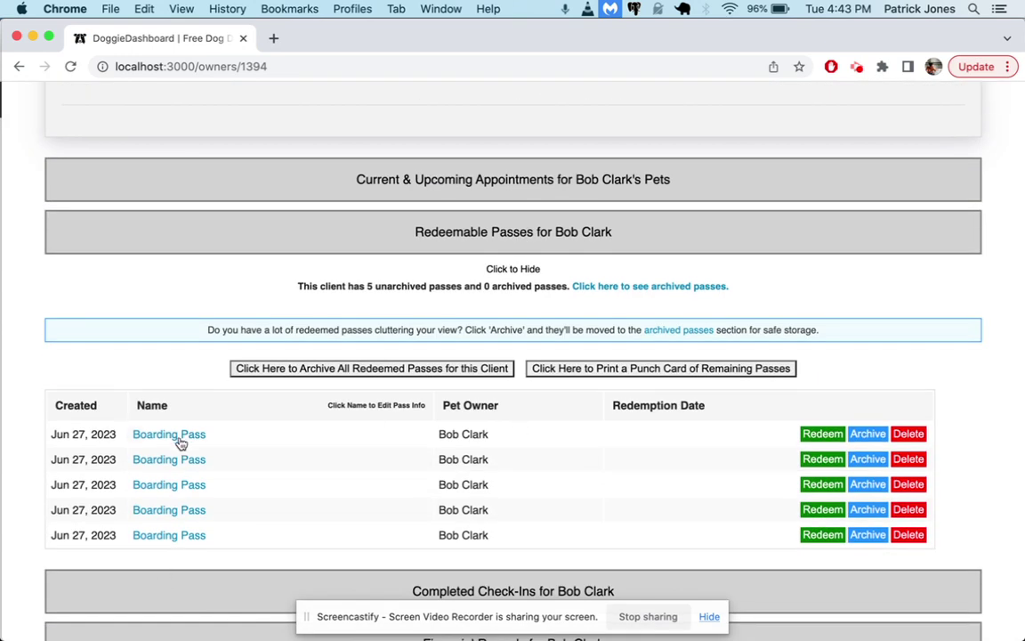
{"action": "left_click", "coordinate": [415, 242]}
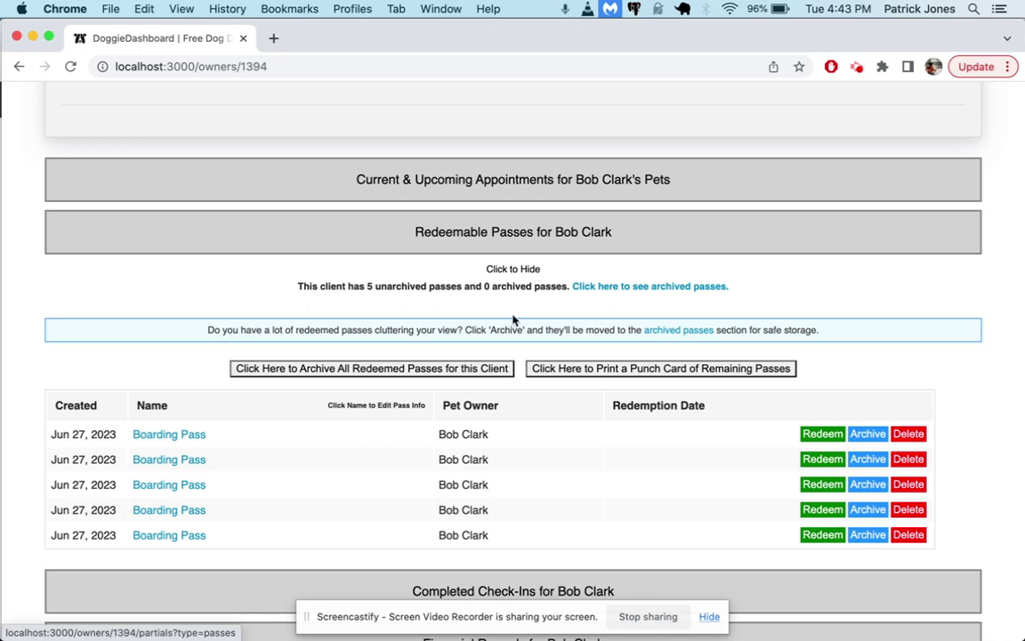
{"action": "left_click", "coordinate": [524, 268]}
Review the first duplicate's invoices, hide them, and continue to the next owner's profile
{"action": "left_click", "coordinate": [535, 397]}
{"action": "scroll", "coordinate": [534, 397], "scroll_direction": "down", "scroll_amount": 4}
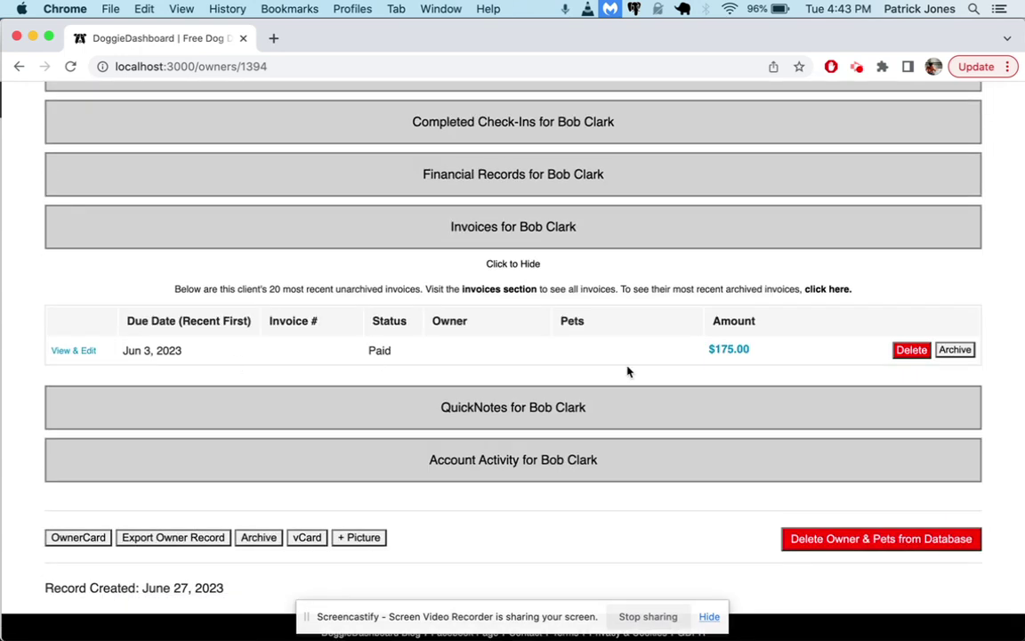
{"action": "scroll", "coordinate": [611, 266], "scroll_direction": "up", "scroll_amount": 1}
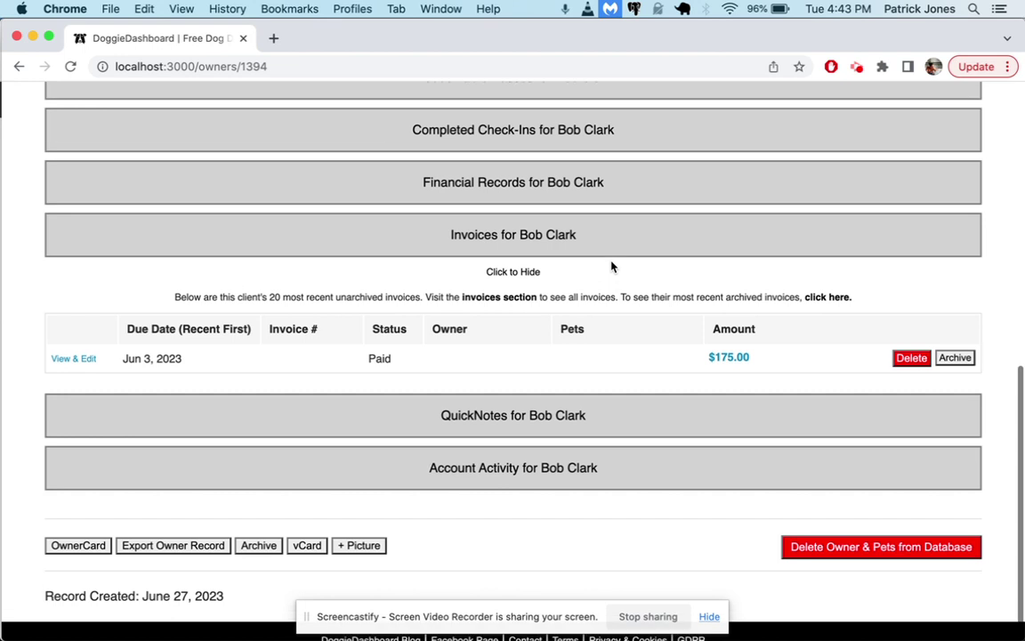
{"action": "left_click", "coordinate": [531, 273]}
{"action": "scroll", "coordinate": [579, 280], "scroll_direction": "up", "scroll_amount": 10}
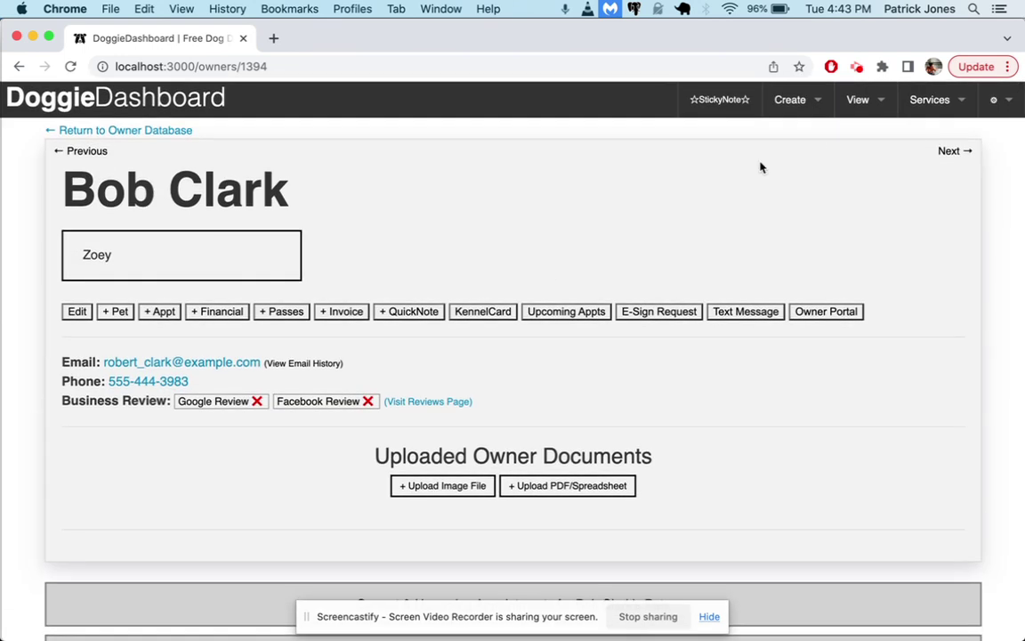
{"action": "left_click", "coordinate": [951, 153]}
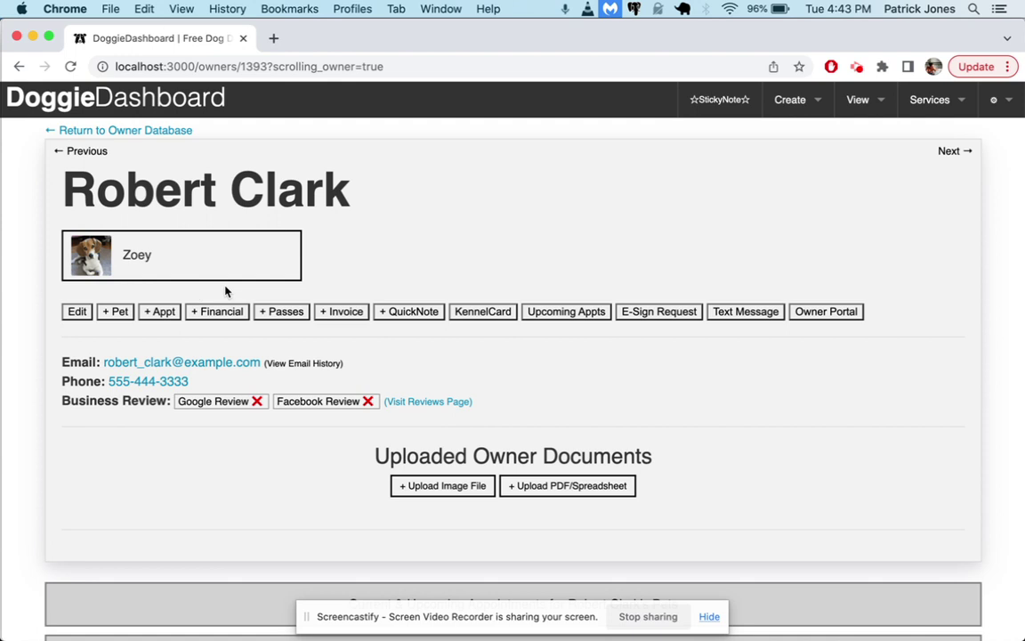
Review the second duplicate's five Daycare Passes and its paid $100.00 invoice
{"action": "scroll", "coordinate": [412, 391], "scroll_direction": "down", "scroll_amount": 4}
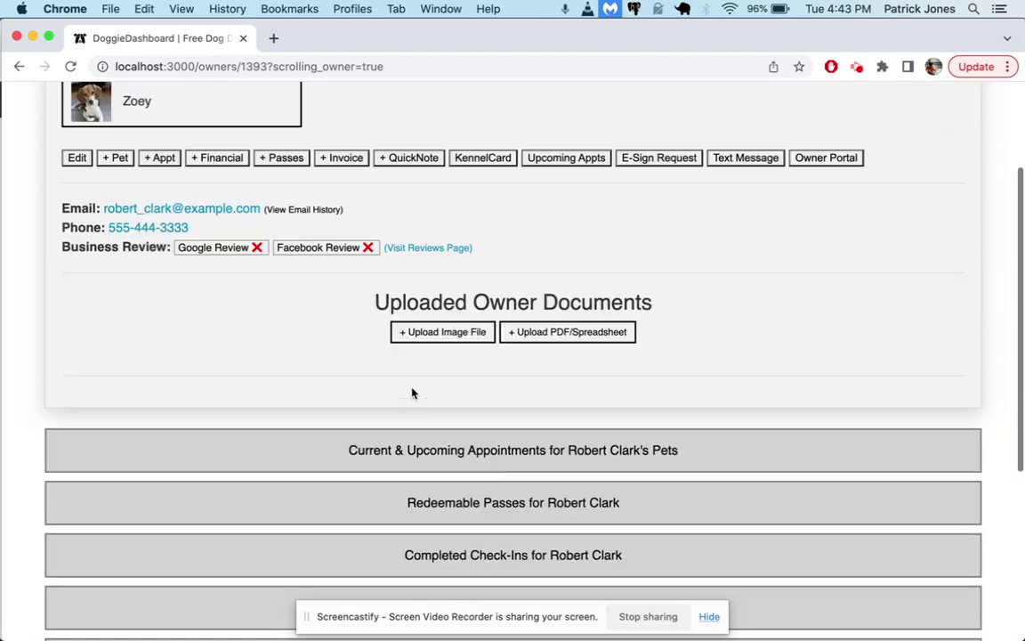
{"action": "left_click", "coordinate": [476, 462]}
{"action": "scroll", "coordinate": [476, 462], "scroll_direction": "down", "scroll_amount": 5}
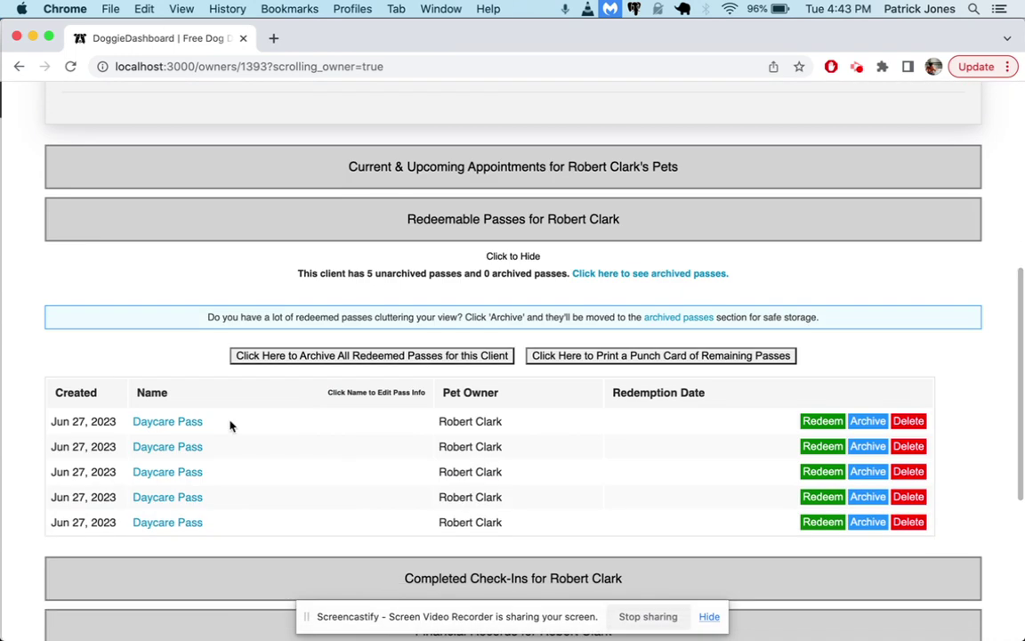
{"action": "left_click", "coordinate": [521, 256]}
{"action": "left_click", "coordinate": [511, 355]}
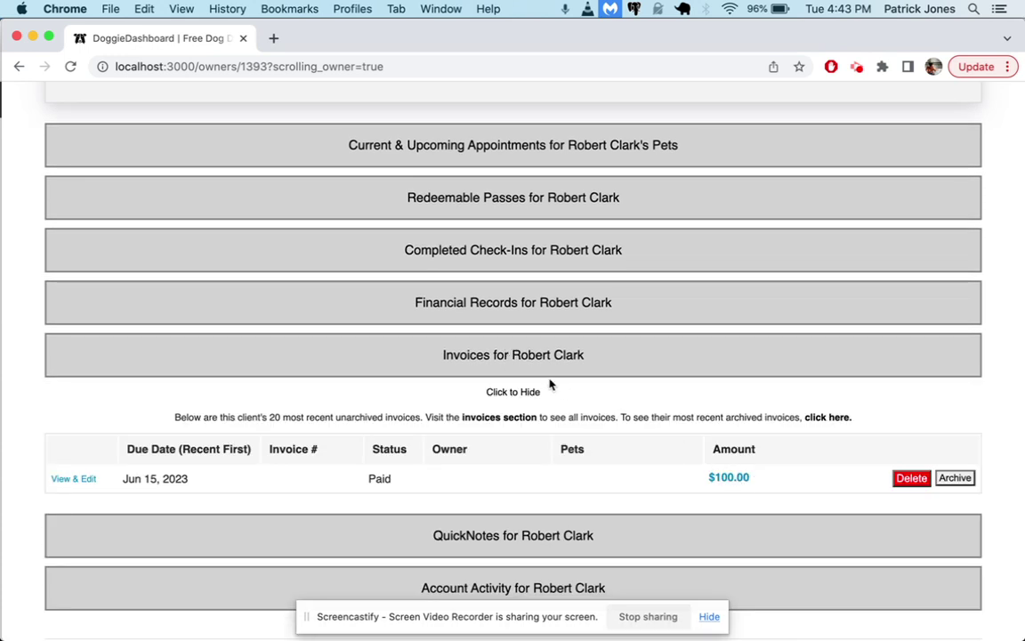
{"action": "left_click", "coordinate": [532, 392]}
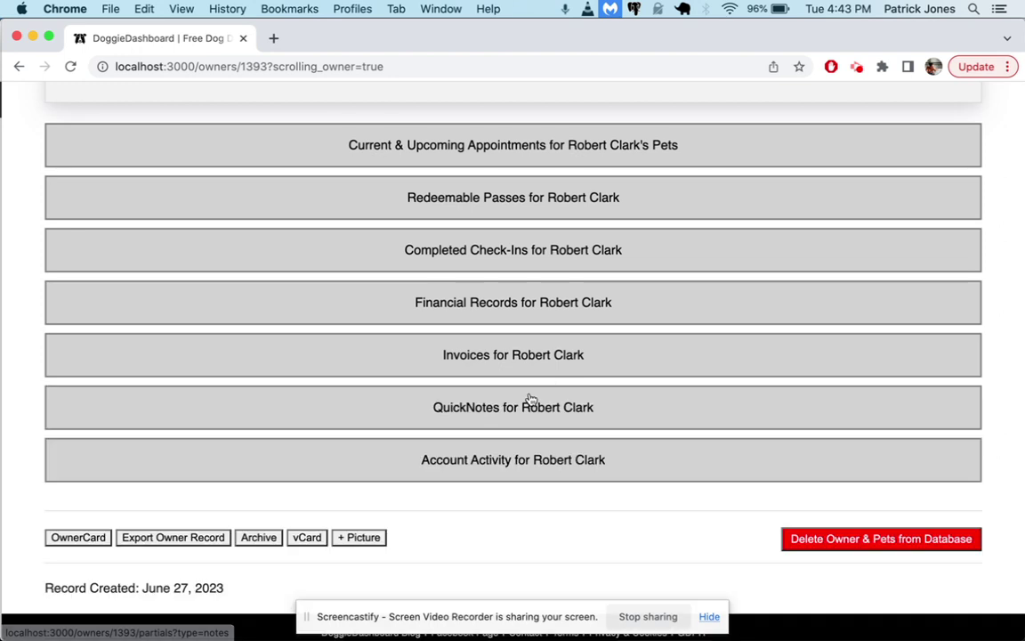
{"action": "scroll", "coordinate": [530, 399], "scroll_direction": "up", "scroll_amount": 10}
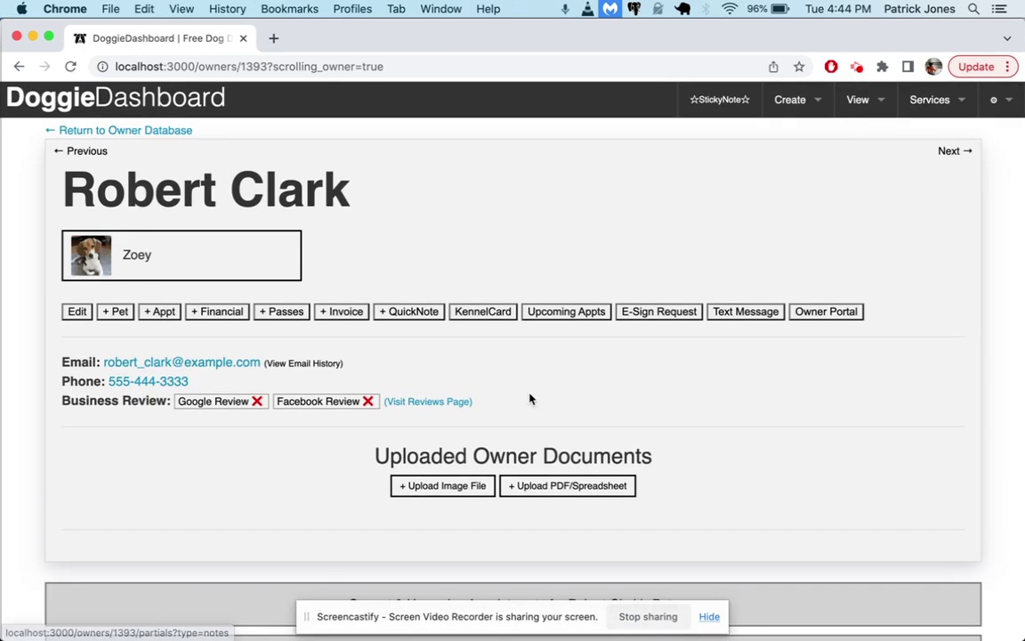
Go to the Merge Owner Profiles page by editing the page address
{"action": "left_click", "coordinate": [247, 67]}
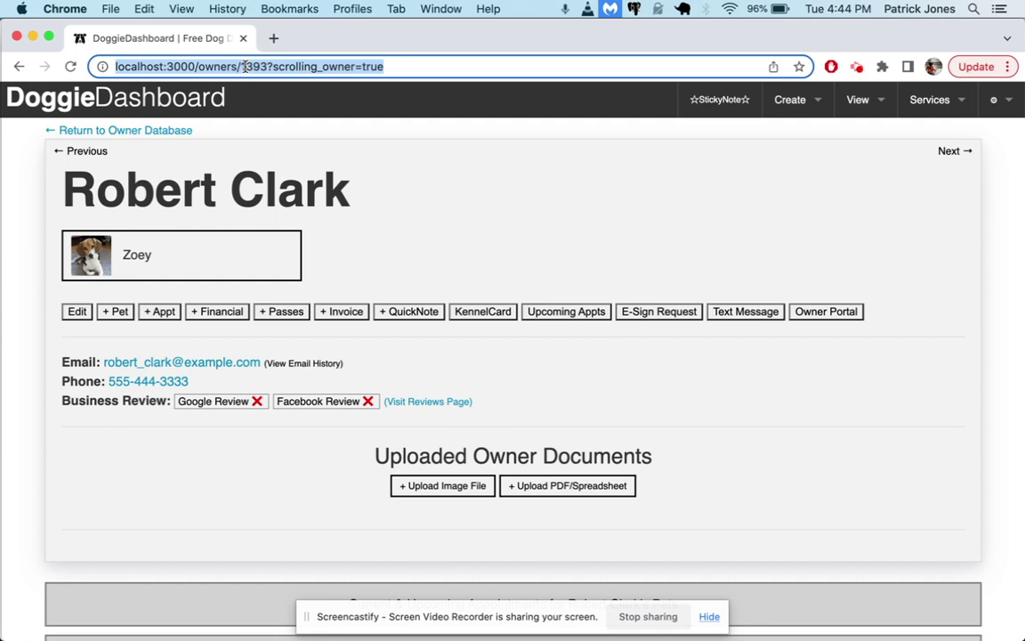
{"action": "double_click", "coordinate": [247, 67]}
{"action": "key", "text": "shift+End"}
{"action": "type", "text": "mer"}
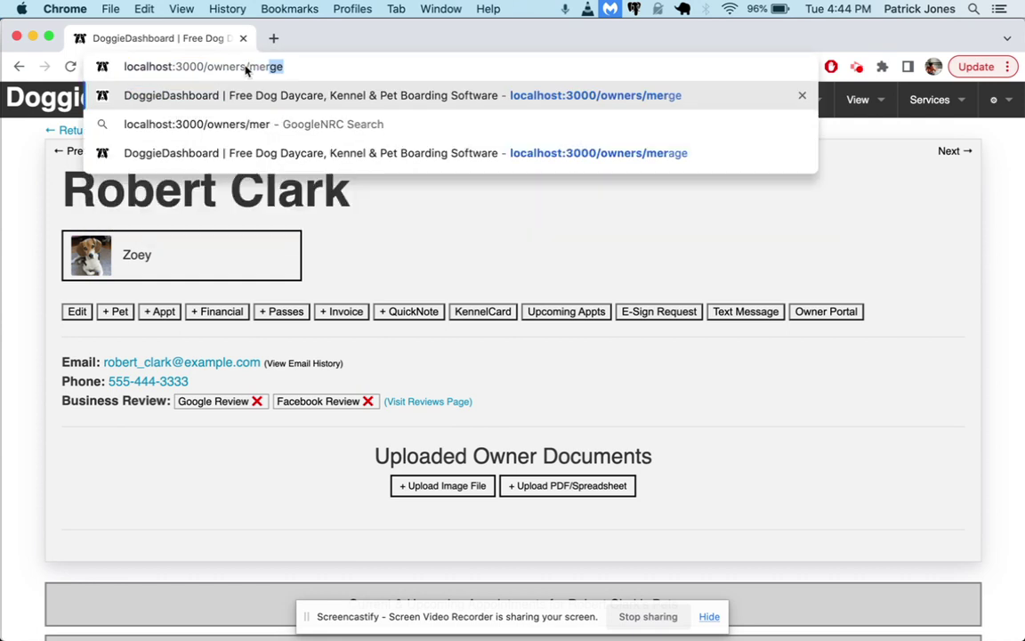
{"action": "key", "text": "Return"}
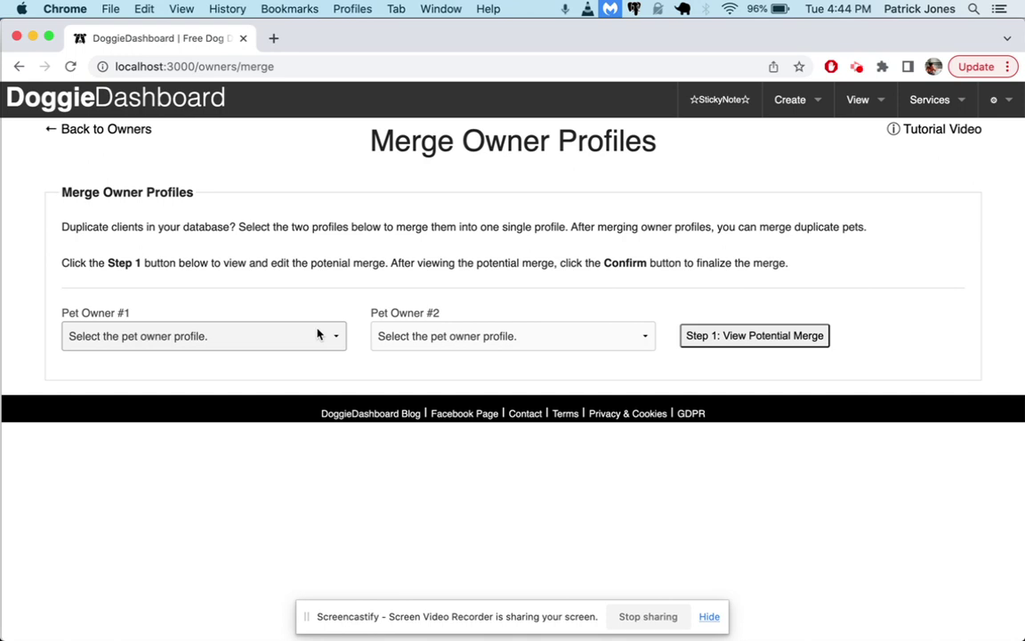
Set Pet Owner #1 to the first duplicate and Pet Owner #2 to the same entry
{"action": "left_click", "coordinate": [317, 336]}
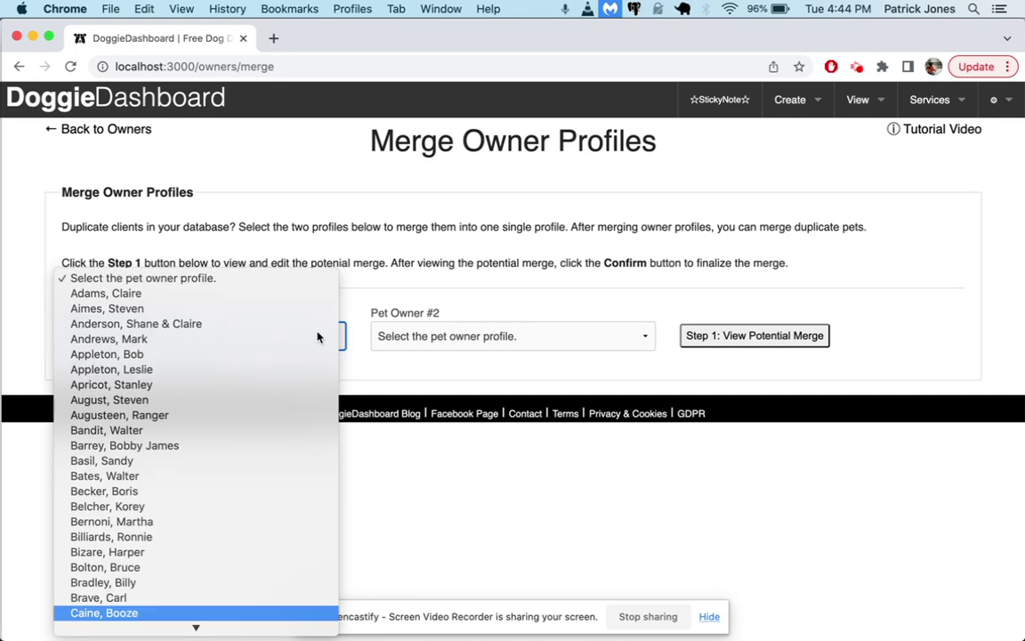
{"action": "key", "text": "Down"}
{"action": "key", "text": "Down"}
{"action": "key", "text": "Down"}
{"action": "key", "text": "Down"}
{"action": "key", "text": "Up"}
{"action": "key", "text": "Up"}
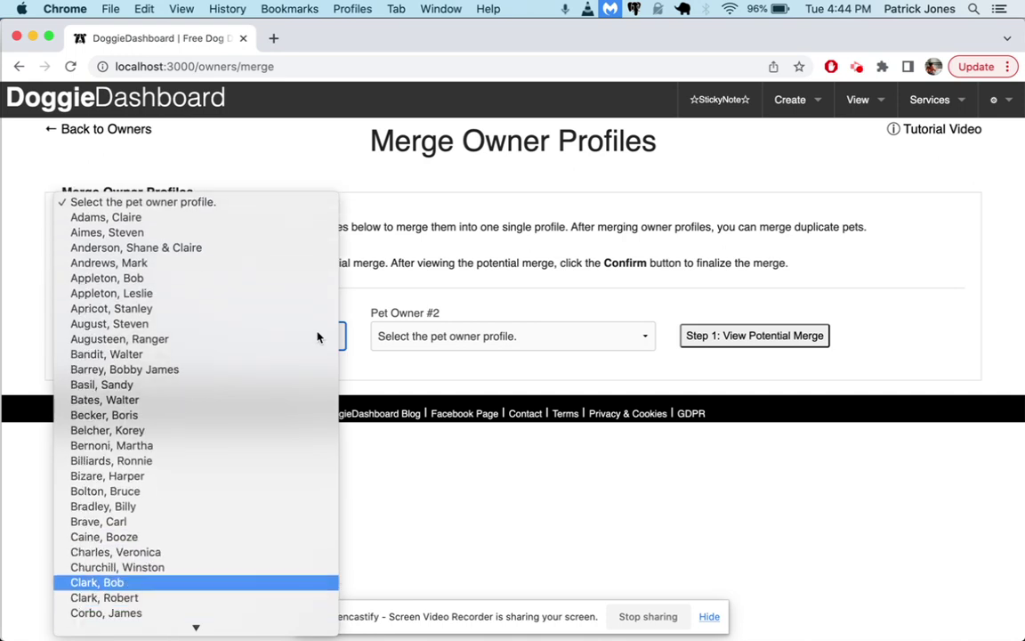
{"action": "key", "text": "Return"}
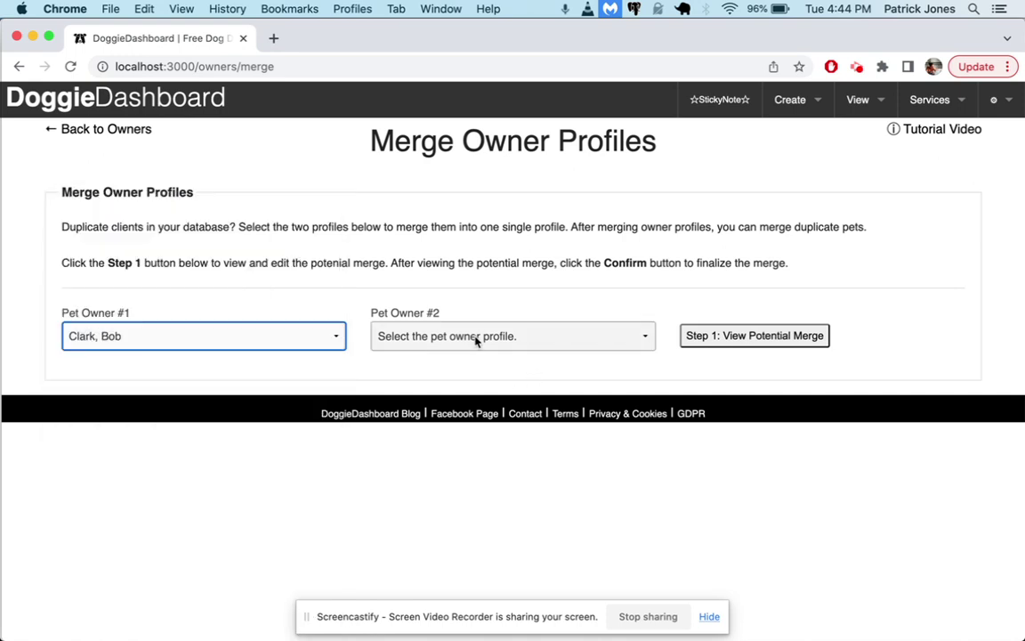
{"action": "left_click", "coordinate": [476, 339]}
{"action": "key", "text": "c"}
{"action": "key", "text": "Down"}
{"action": "key", "text": "Down"}
{"action": "key", "text": "Down"}
{"action": "key", "text": "Down"}
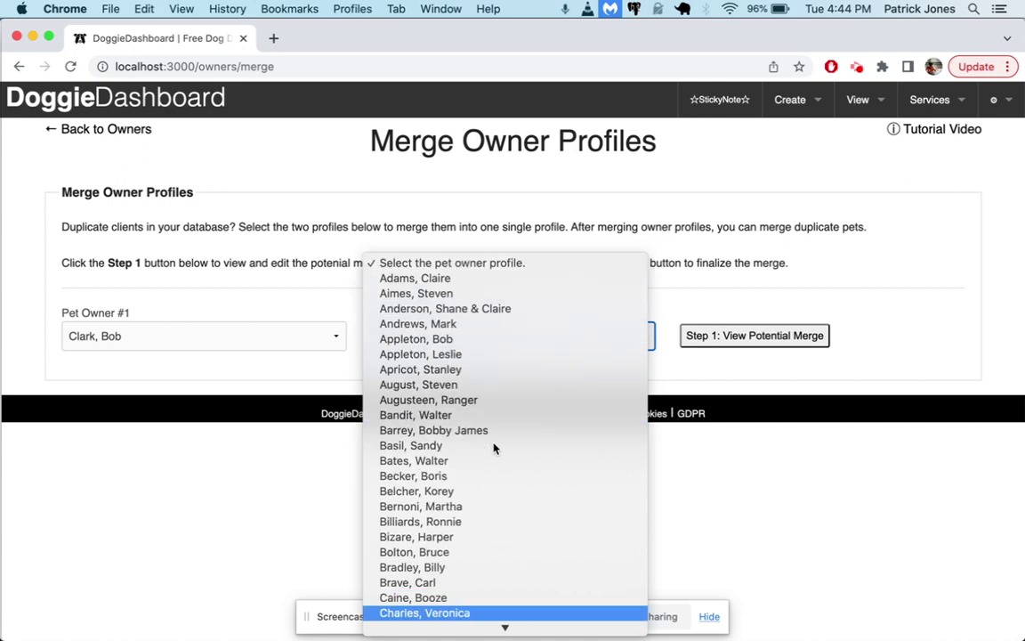
{"action": "key", "text": "Return"}
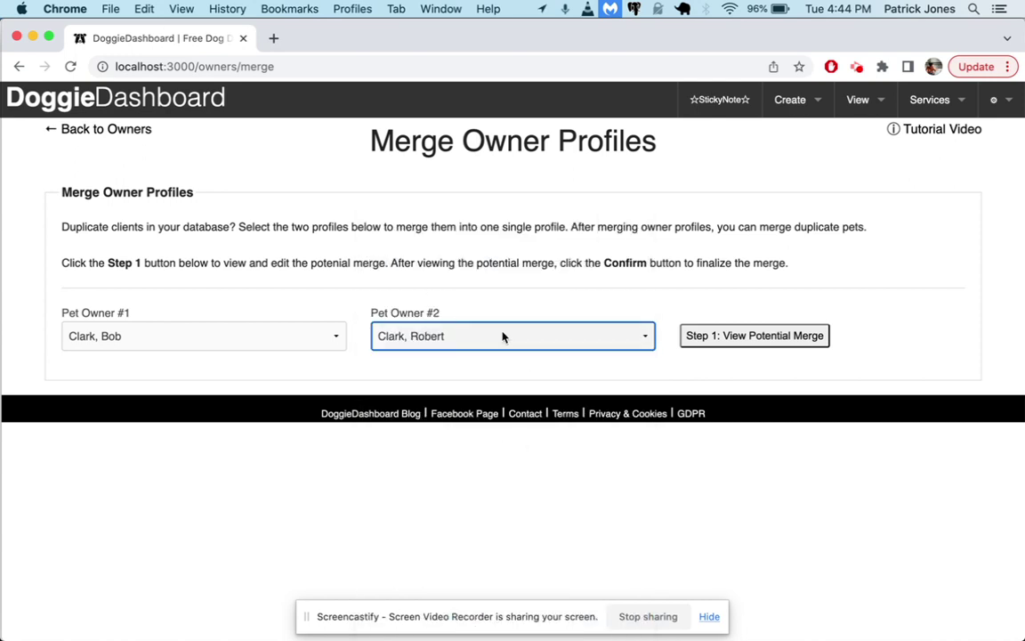
{"action": "left_click", "coordinate": [478, 331]}
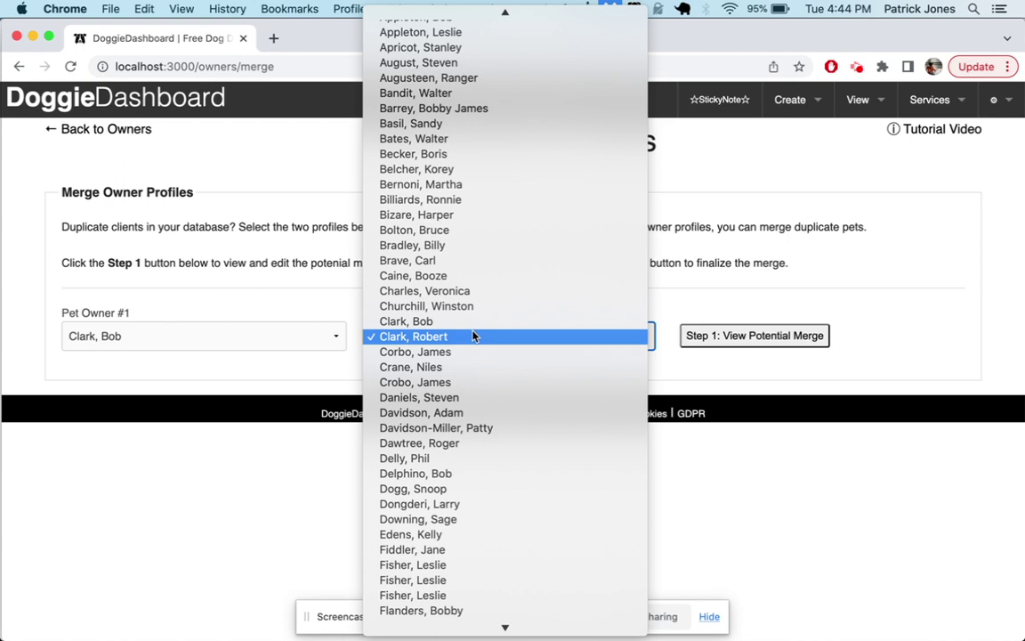
{"action": "left_click", "coordinate": [451, 325]}
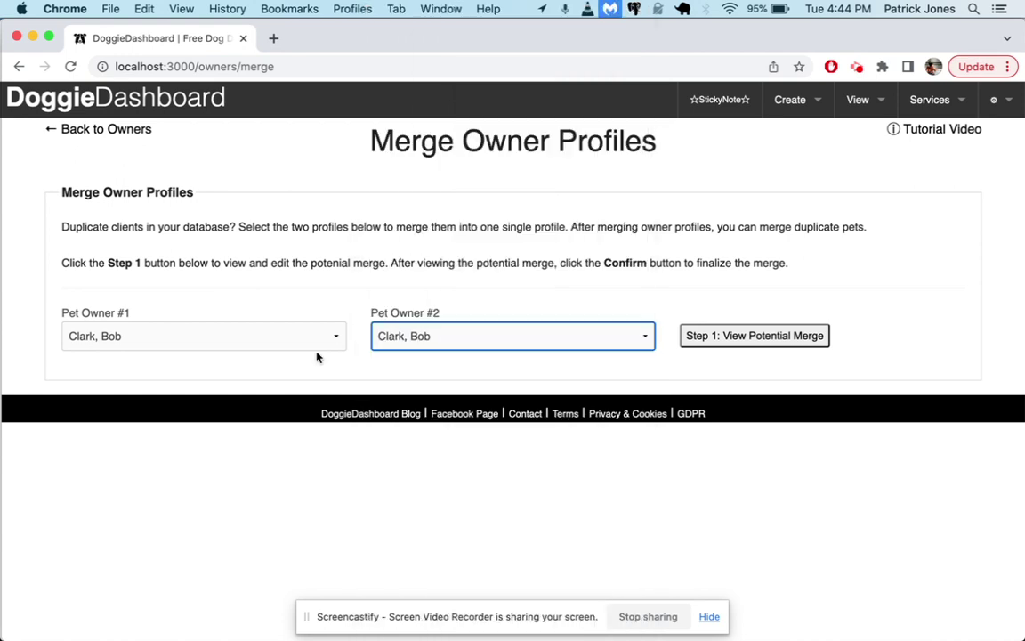
Dismiss the duplicate-profile error and set Pet Owner #2 to the separate duplicate profile
{"action": "left_click", "coordinate": [700, 338]}
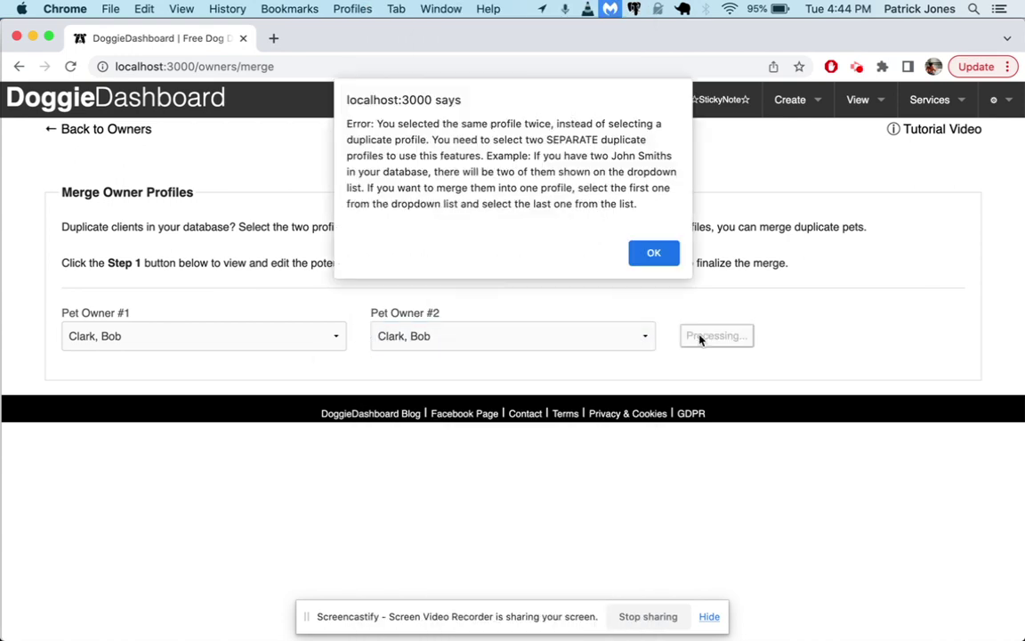
{"action": "left_click", "coordinate": [657, 257]}
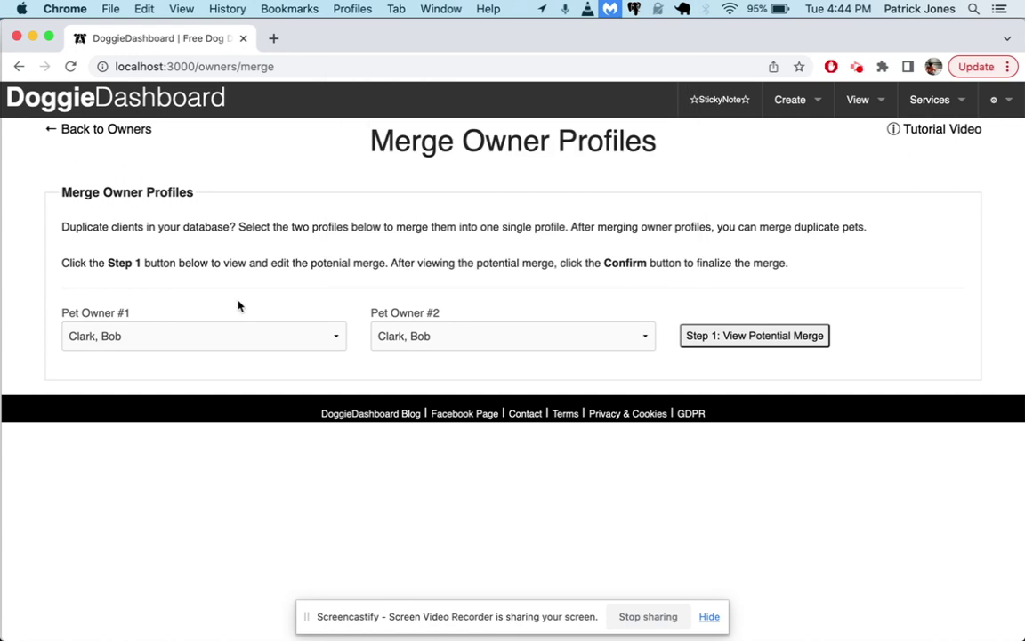
{"action": "left_click", "coordinate": [407, 336]}
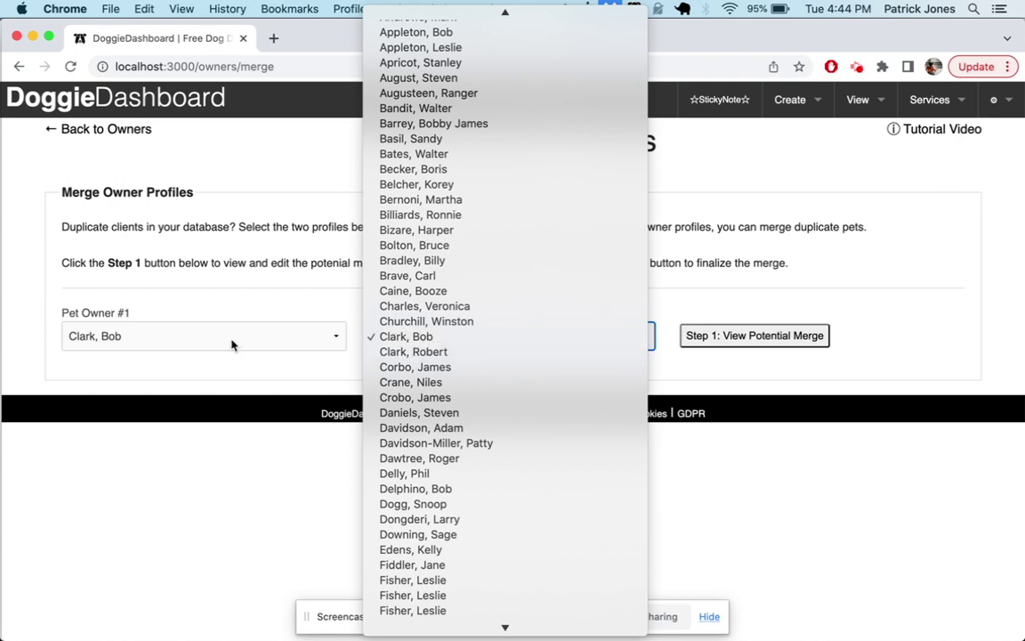
{"action": "left_click", "coordinate": [414, 354]}
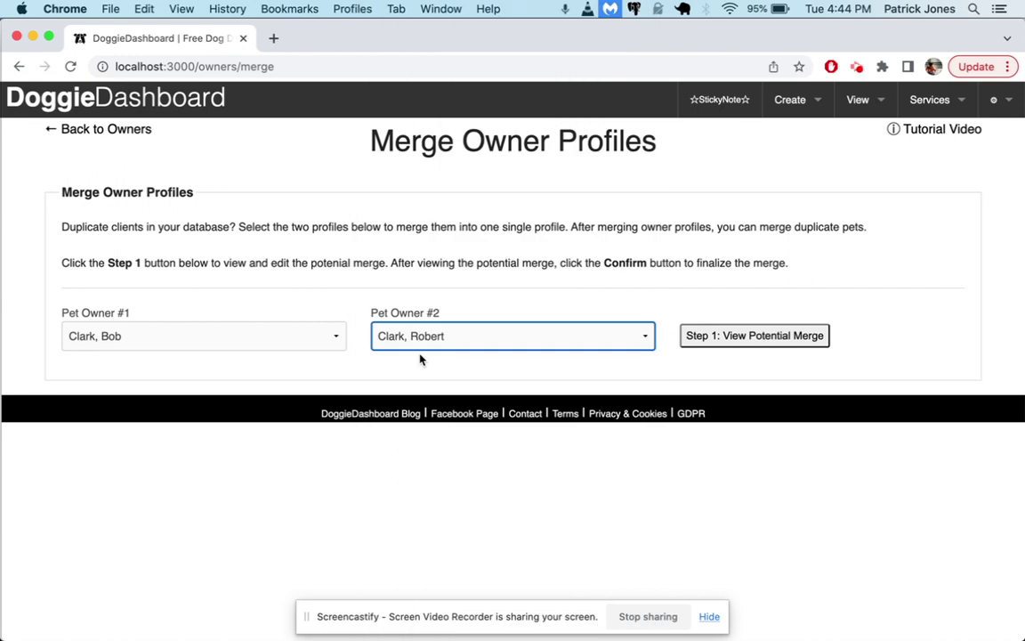
Preview the combined owner profile and trim the First Name to a single name
{"action": "left_click", "coordinate": [747, 343]}
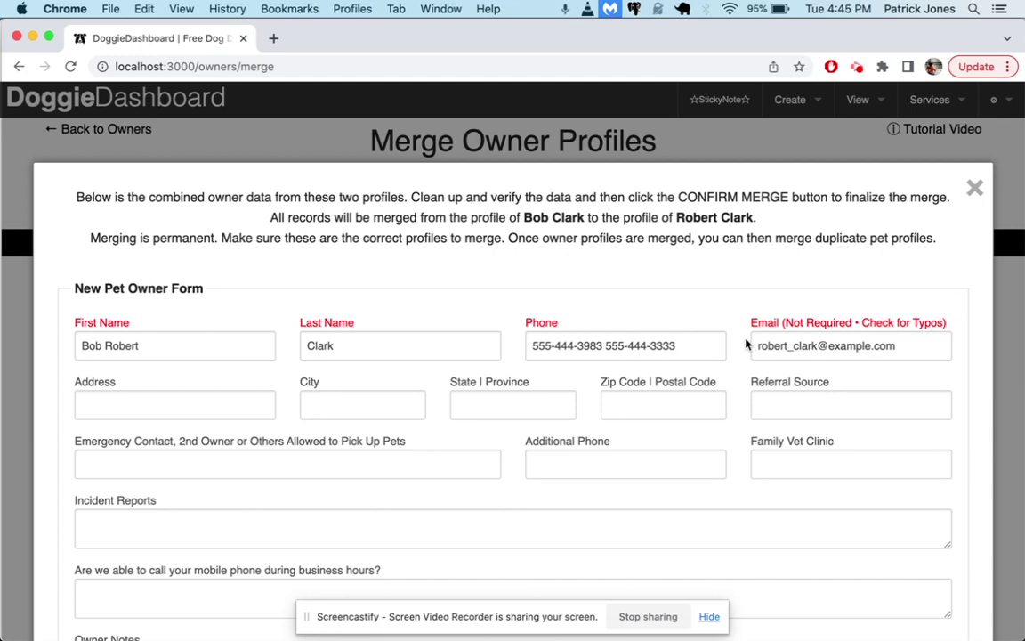
{"action": "scroll", "coordinate": [592, 356], "scroll_direction": "down", "scroll_amount": 1}
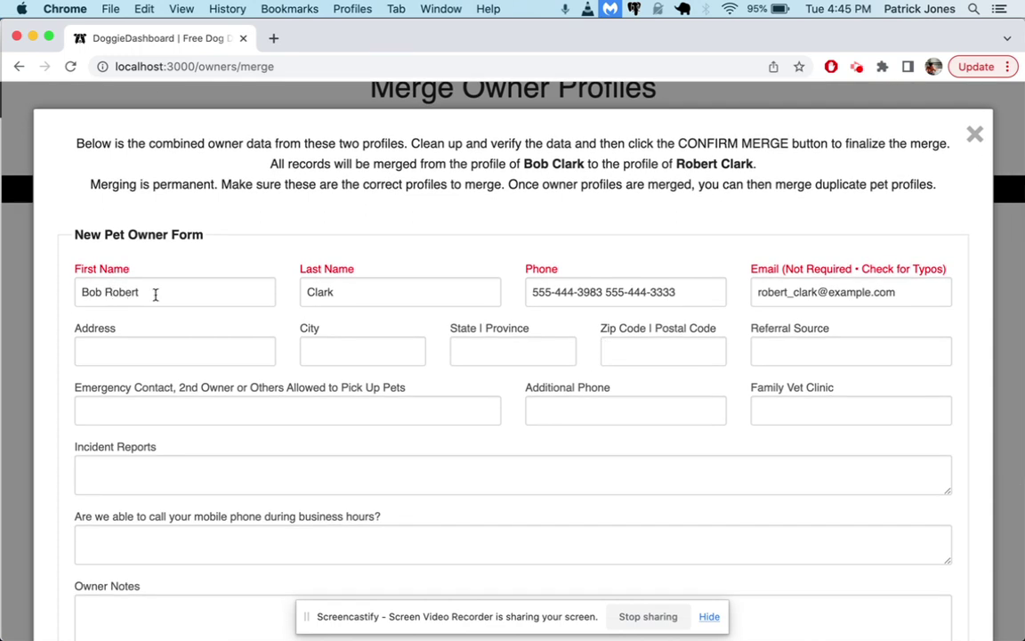
{"action": "left_click", "coordinate": [105, 292]}
{"action": "key", "text": "BackSpace"}
{"action": "key", "text": "BackSpace"}
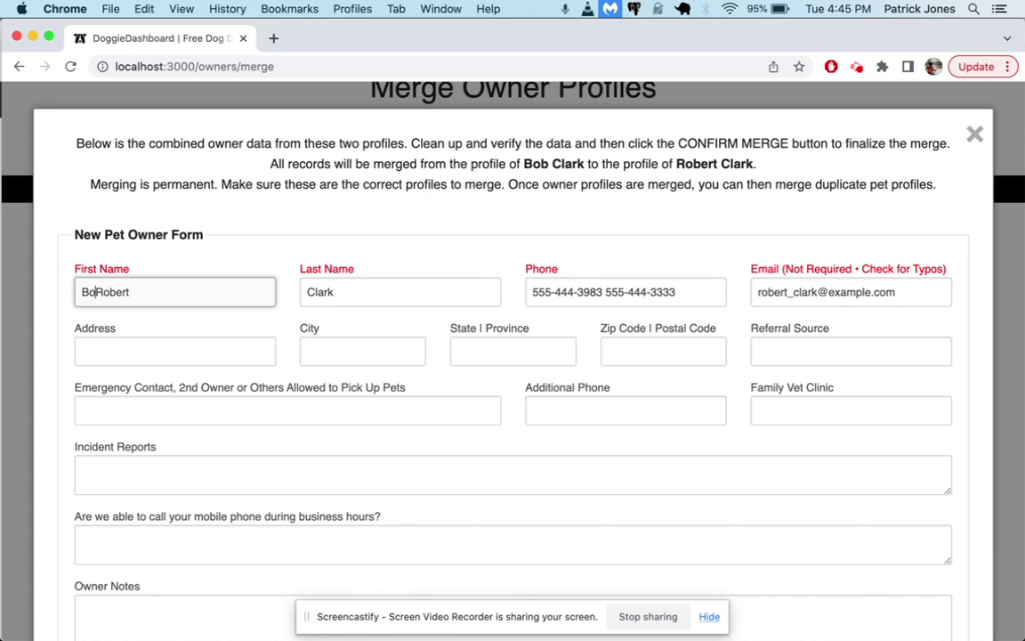
{"action": "key", "text": "BackSpace"}
{"action": "key", "text": "BackSpace"}
Move the second phone number from Phone into Additional Phone, without a leading space
{"action": "left_click_drag", "start_coordinate": [605, 292], "coordinate": [677, 294]}
{"action": "key", "text": "super+c"}
{"action": "key", "text": "BackSpace"}
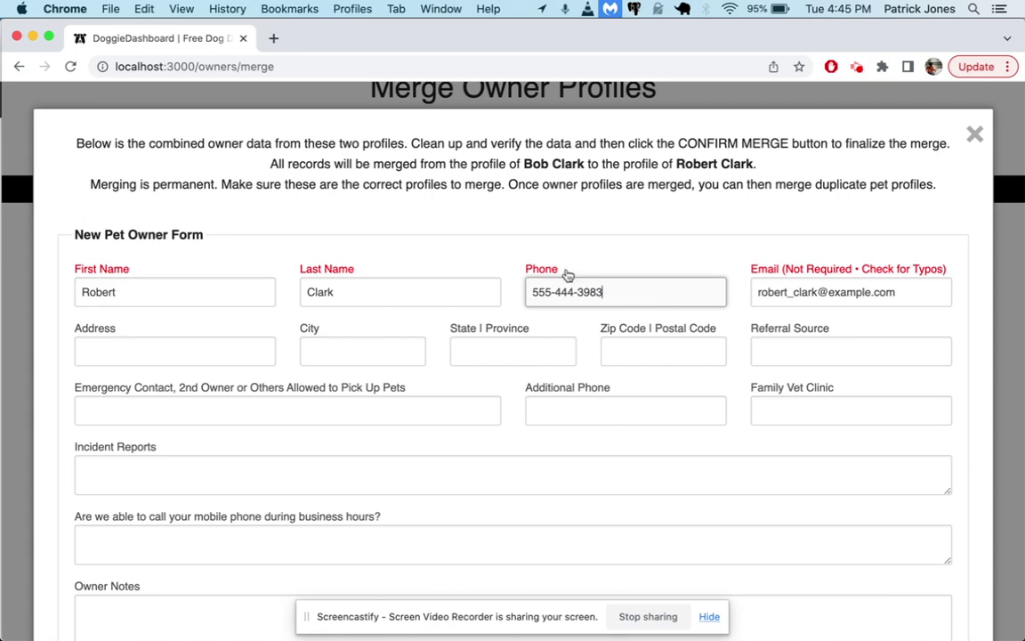
{"action": "left_click", "coordinate": [549, 414]}
{"action": "key", "text": "super+v"}
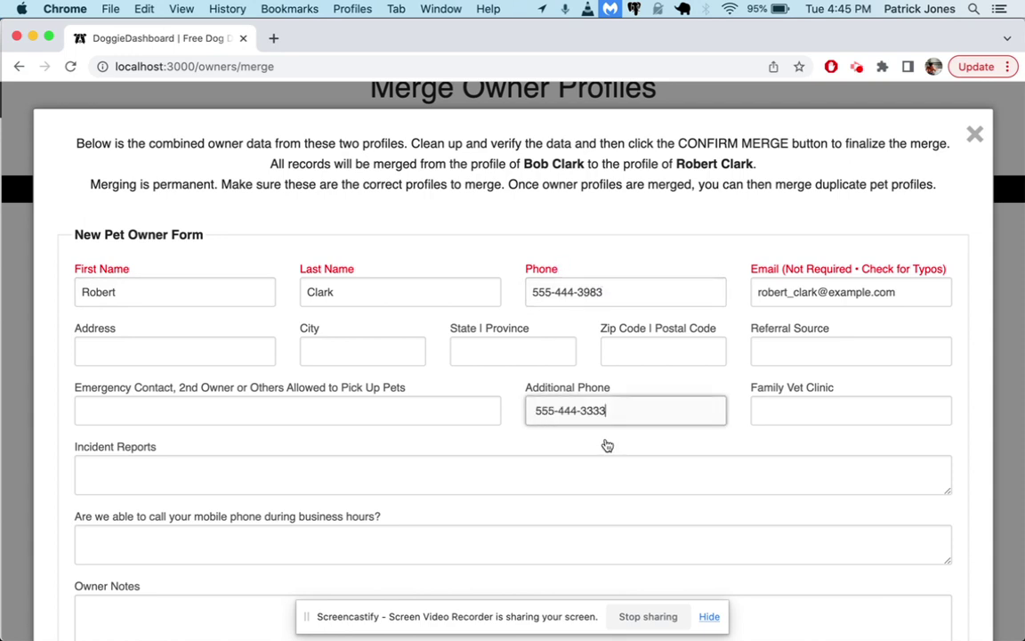
{"action": "key", "text": "super+Left"}
{"action": "key", "text": "Delete"}
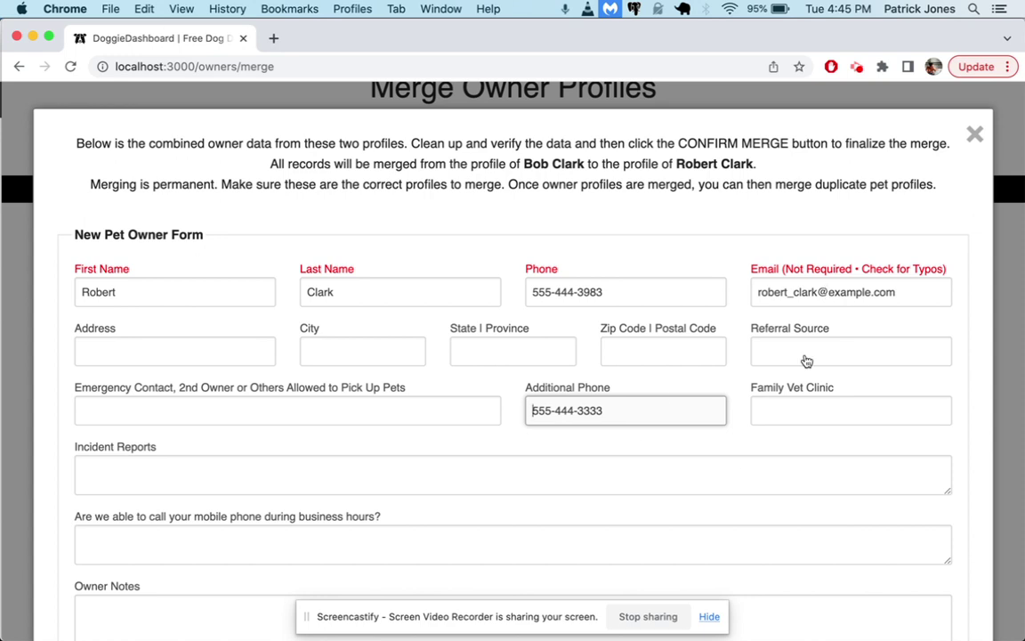
{"action": "scroll", "coordinate": [743, 468], "scroll_direction": "down", "scroll_amount": 1}
{"action": "scroll", "coordinate": [743, 467], "scroll_direction": "down", "scroll_amount": 1}
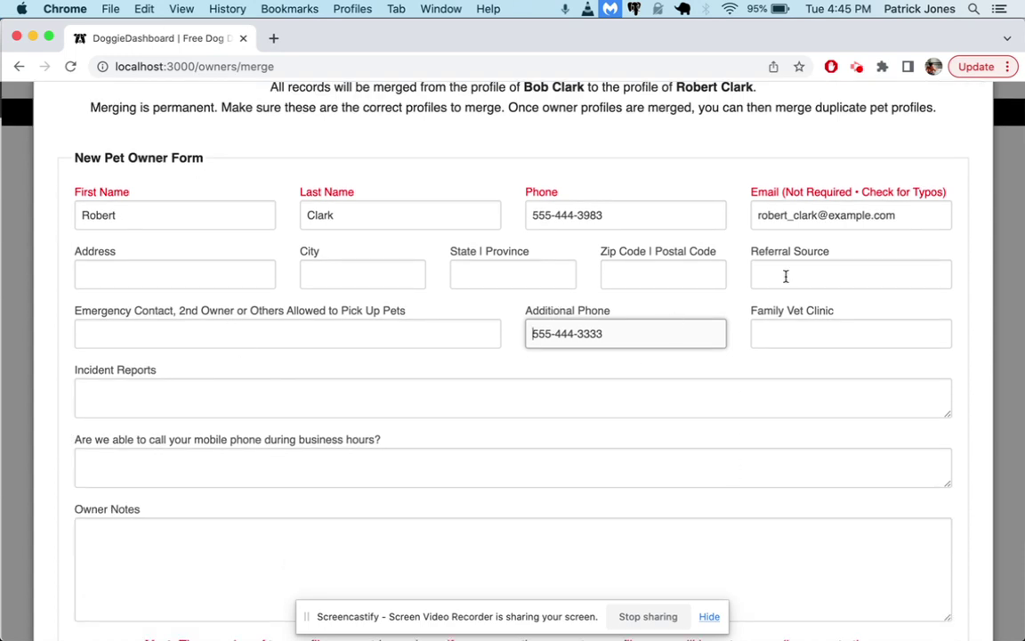
{"action": "scroll", "coordinate": [352, 553], "scroll_direction": "down", "scroll_amount": 2}
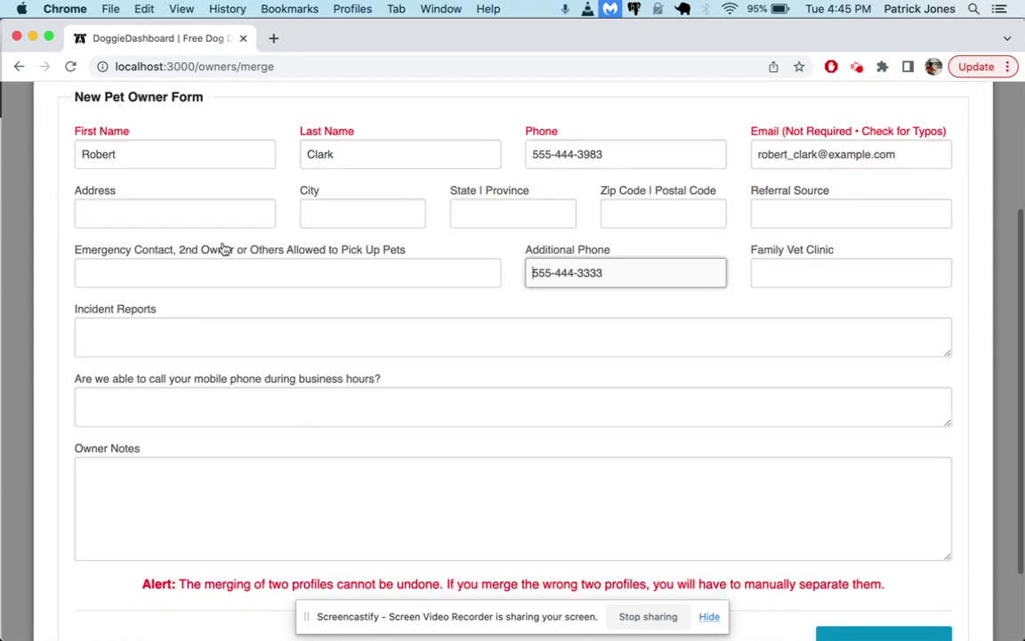
Enter the owner's street address, city, state and zip code in the merge form
{"action": "left_click", "coordinate": [209, 211]}
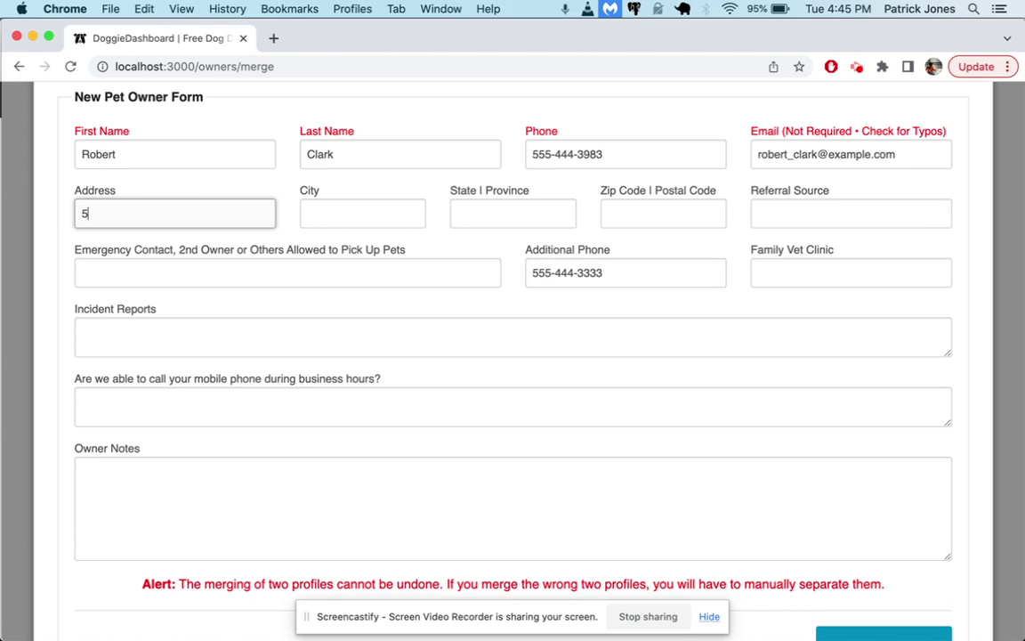
{"action": "key", "text": "Tab"}
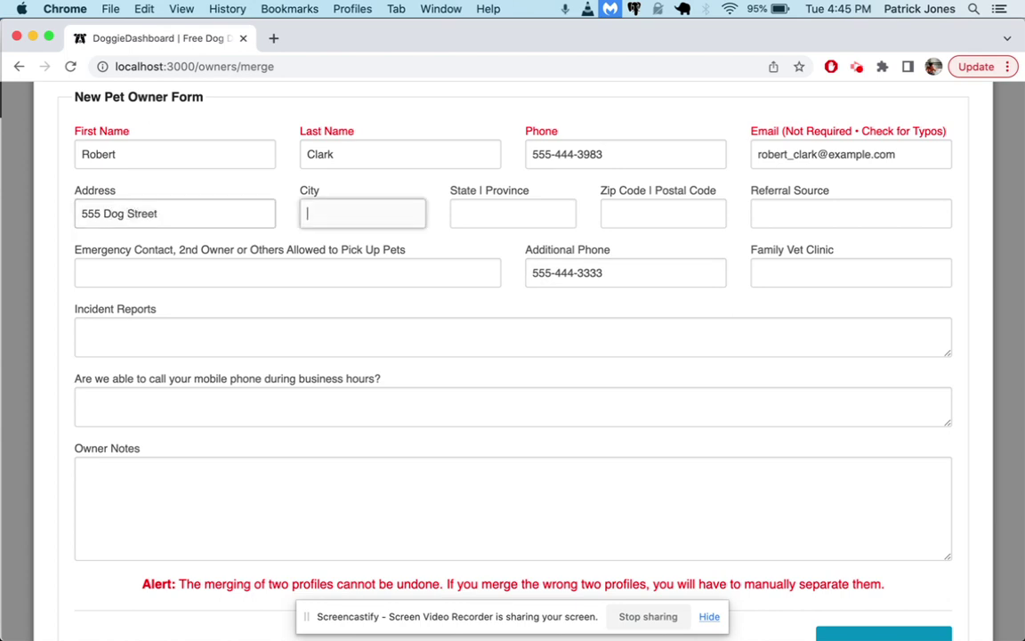
{"action": "key", "text": "Tab"}
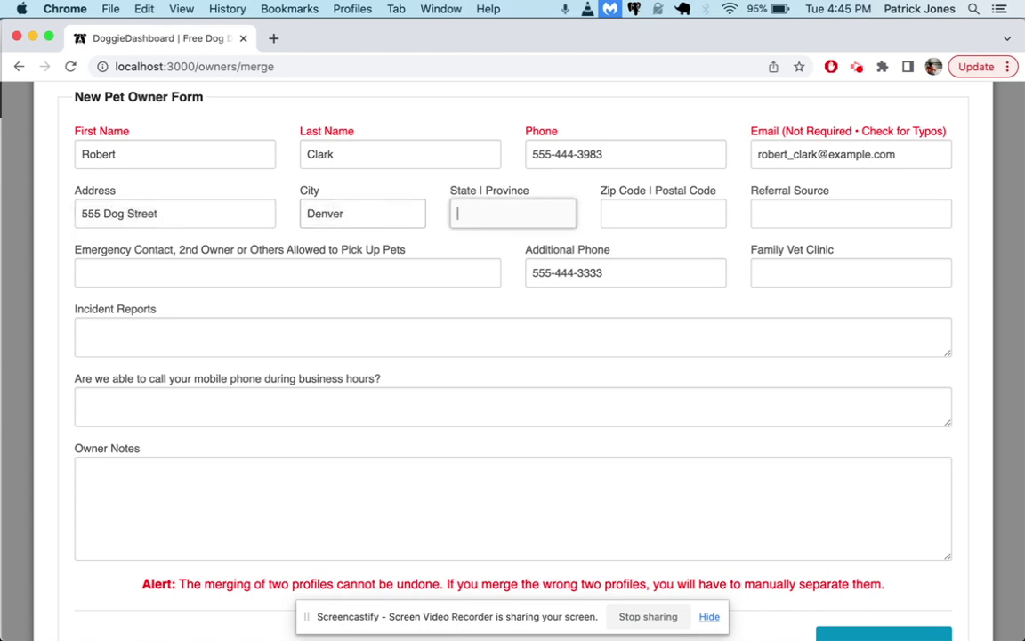
{"action": "key", "text": "Tab"}
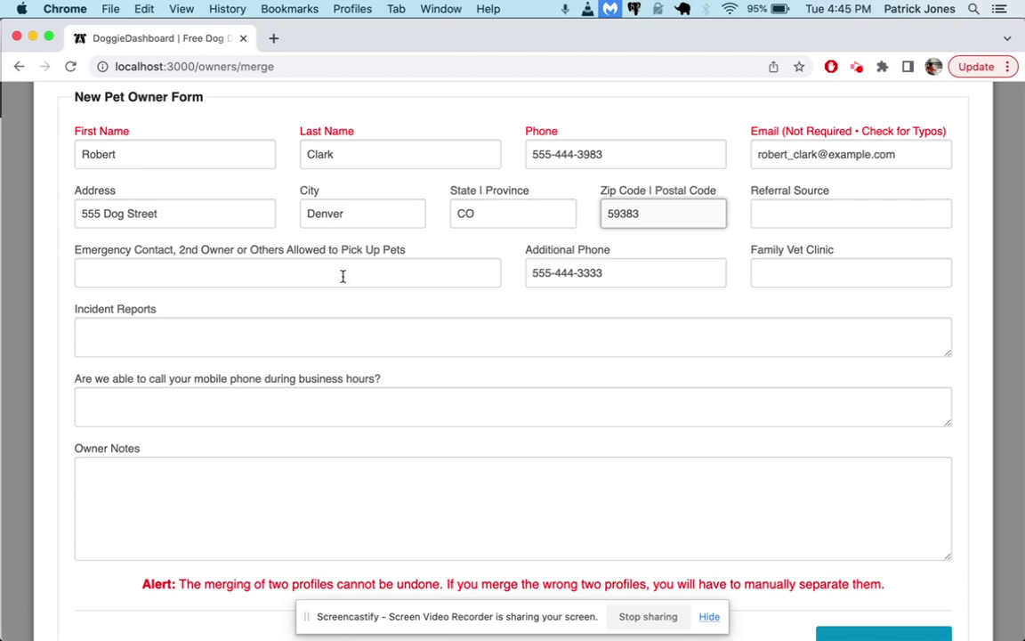
{"action": "scroll", "coordinate": [343, 276], "scroll_direction": "down", "scroll_amount": 1}
{"action": "scroll", "coordinate": [393, 457], "scroll_direction": "down", "scroll_amount": 2}
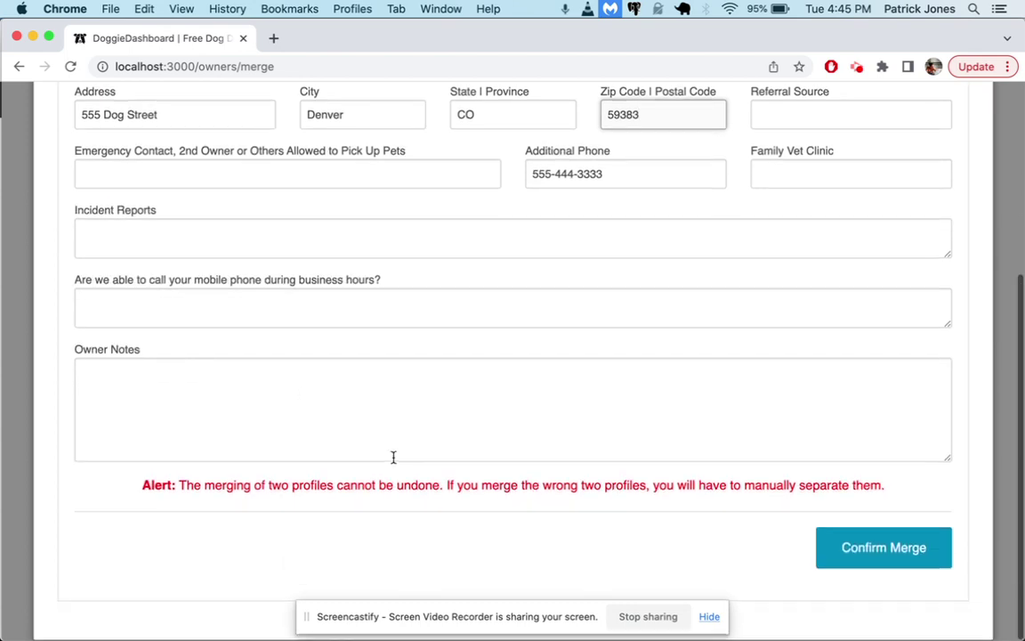
{"action": "scroll", "coordinate": [393, 460], "scroll_direction": "up", "scroll_amount": 3}
Add a Referral Source note naming the person who referred the owner
{"action": "left_click", "coordinate": [834, 236]}
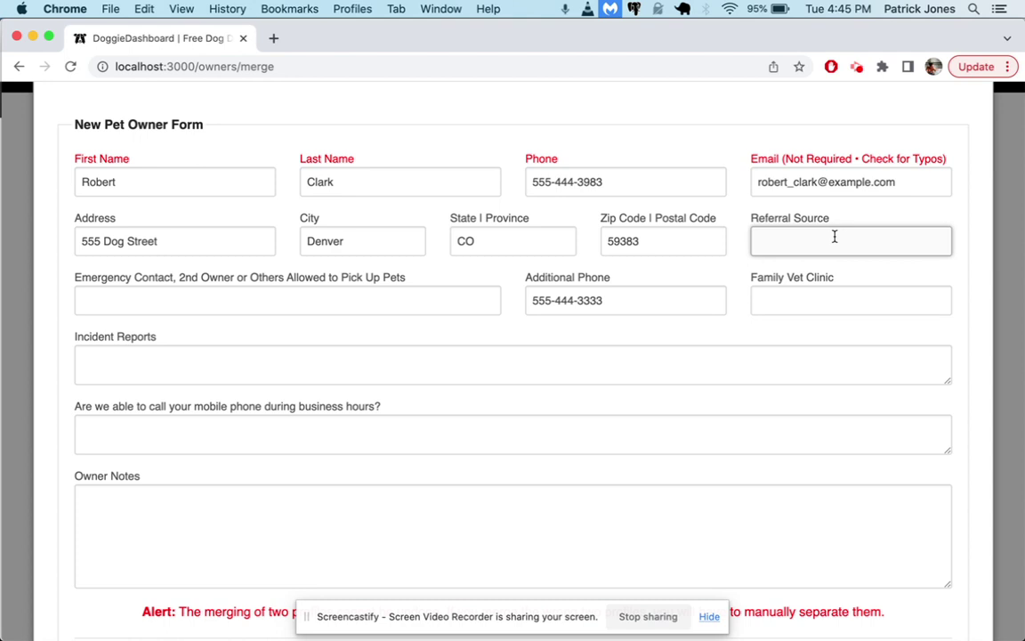
{"action": "left_click", "coordinate": [501, 270]}
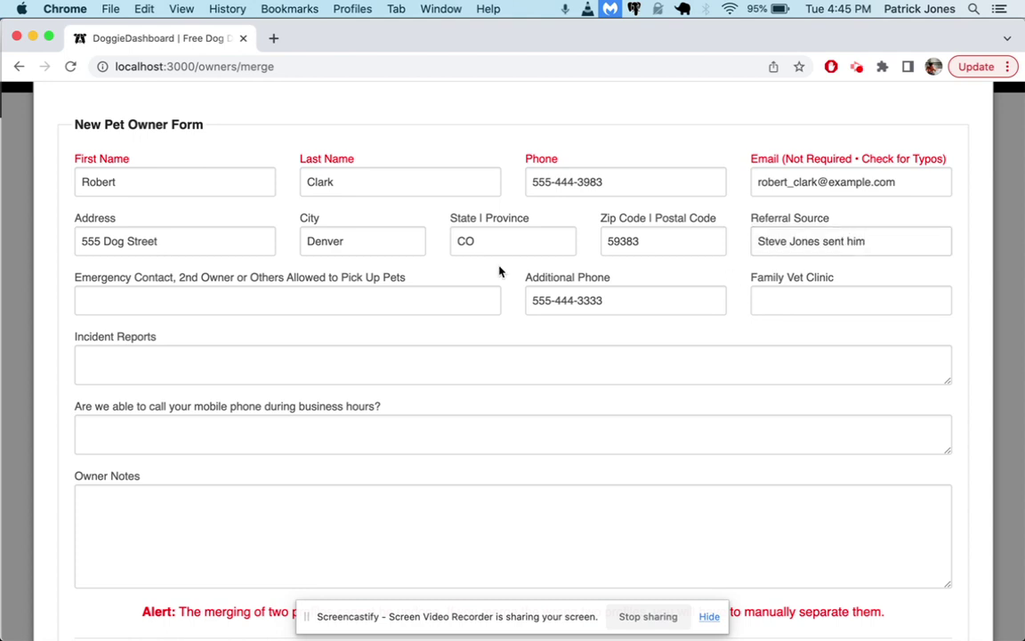
{"action": "scroll", "coordinate": [507, 278], "scroll_direction": "up", "scroll_amount": 1}
{"action": "scroll", "coordinate": [964, 552], "scroll_direction": "down", "scroll_amount": 5}
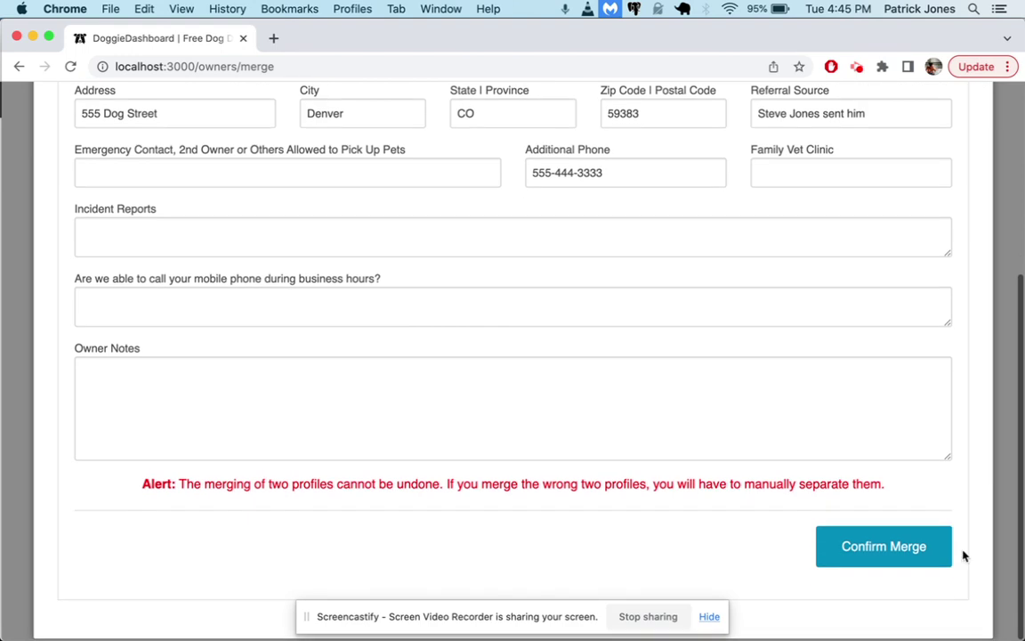
{"action": "scroll", "coordinate": [770, 423], "scroll_direction": "up", "scroll_amount": 5}
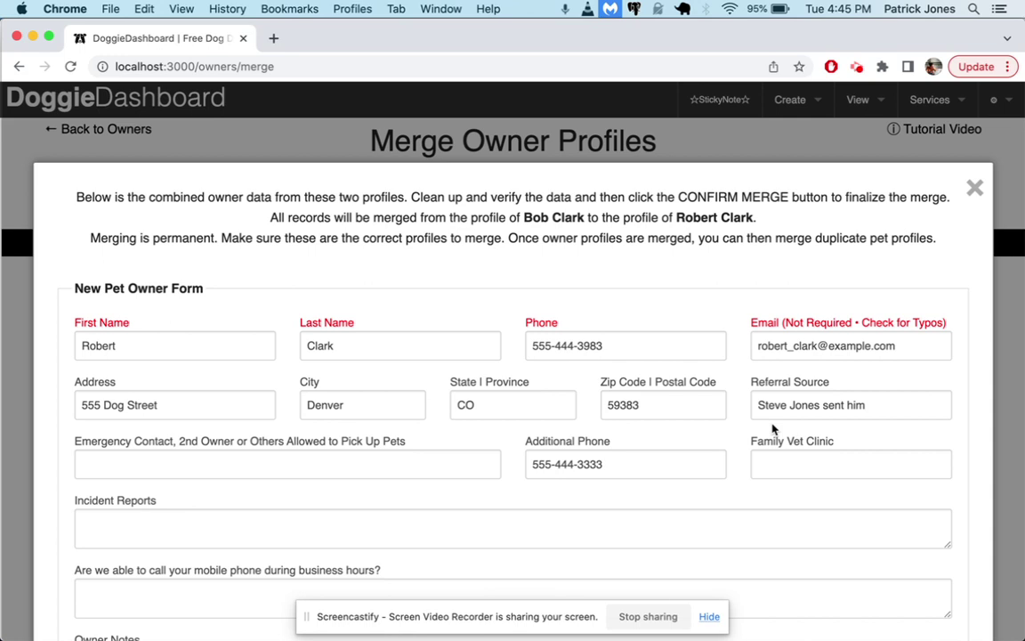
Confirm the merge, accept the irreversible-merge warning, and open the merged owner's profile
{"action": "scroll", "coordinate": [772, 429], "scroll_direction": "down", "scroll_amount": 5}
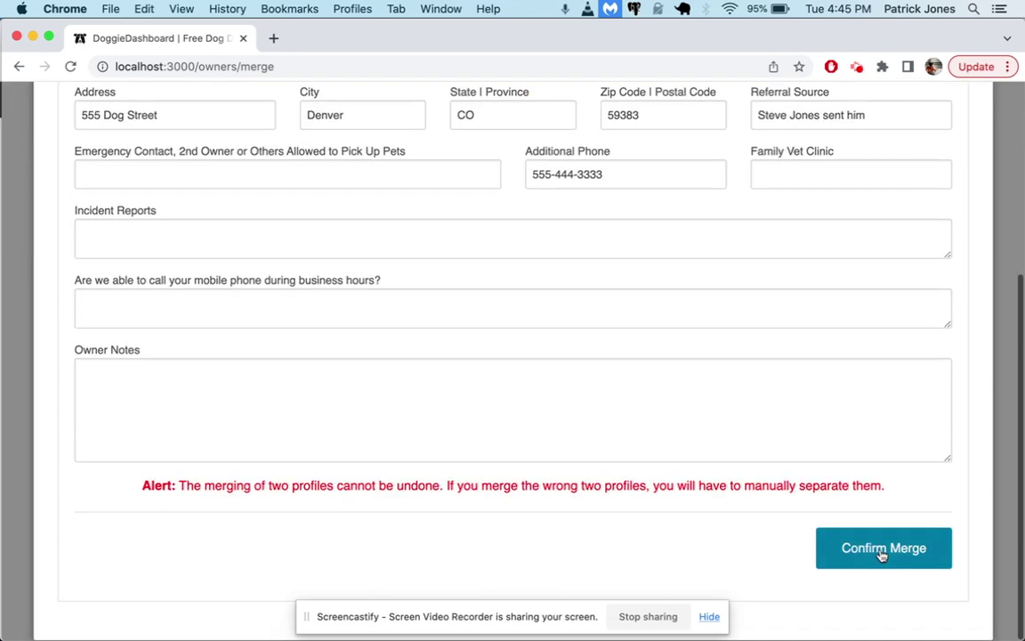
{"action": "left_click", "coordinate": [883, 553]}
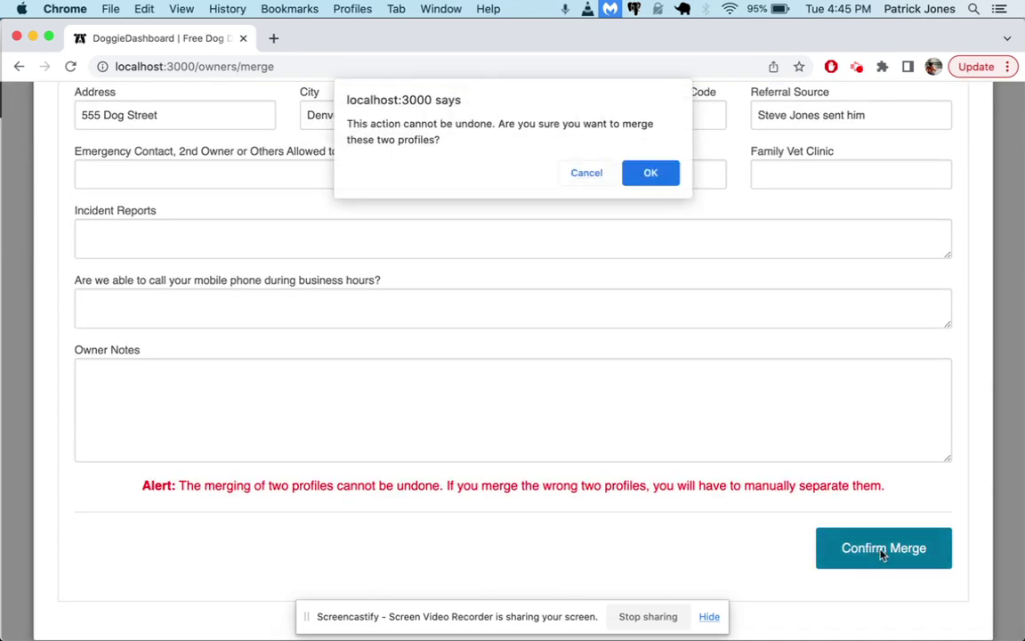
{"action": "left_click", "coordinate": [648, 174]}
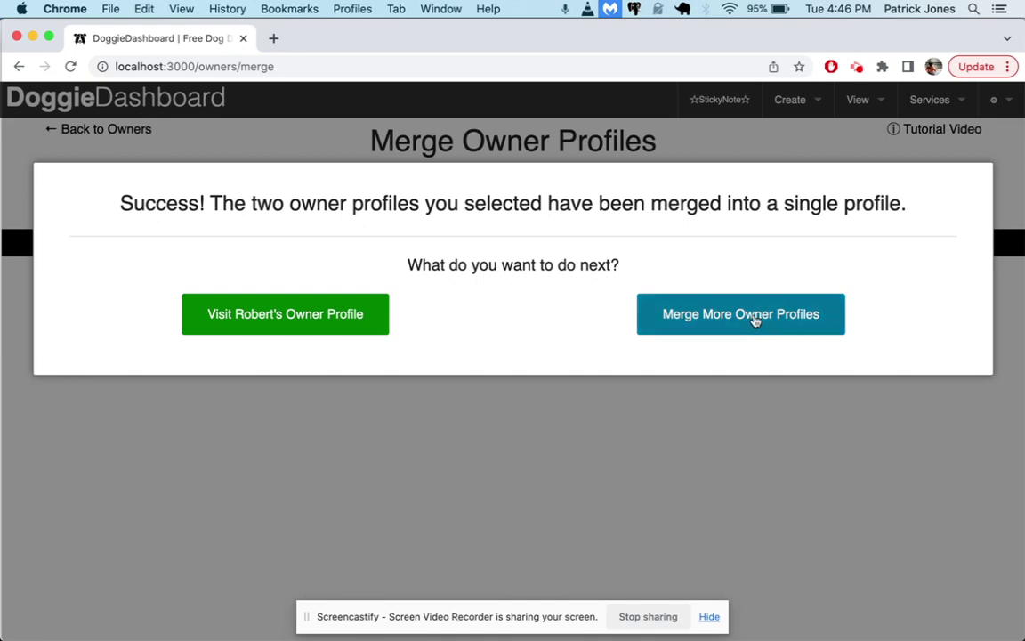
{"action": "left_click", "coordinate": [279, 319]}
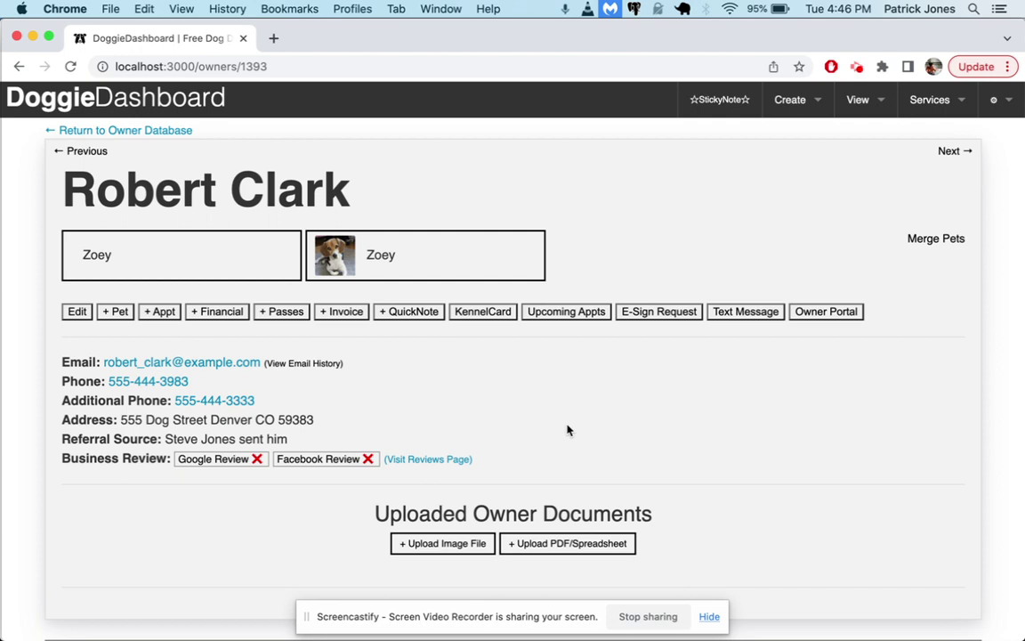
{"action": "left_click_drag", "start_coordinate": [123, 414], "coordinate": [161, 439]}
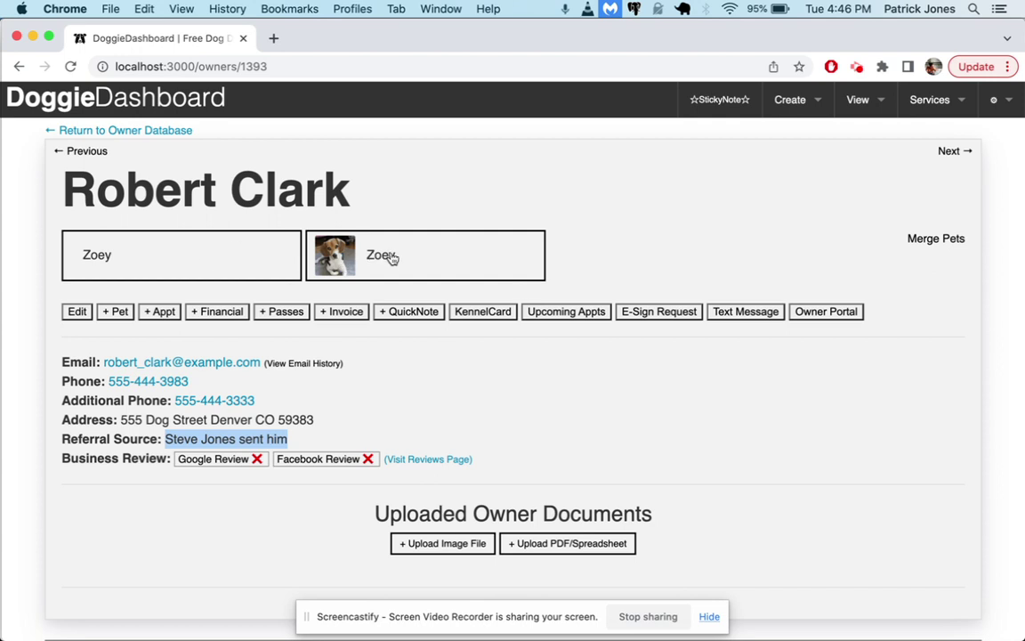
{"action": "scroll", "coordinate": [523, 292], "scroll_direction": "down", "scroll_amount": 1}
{"action": "scroll", "coordinate": [522, 292], "scroll_direction": "down", "scroll_amount": 5}
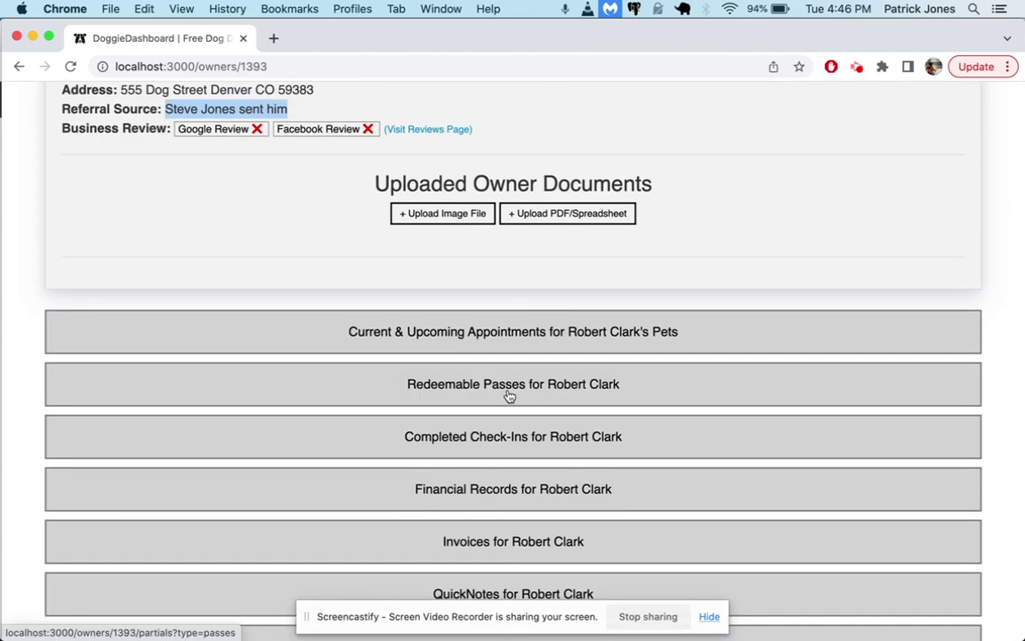
{"action": "left_click", "coordinate": [509, 383]}
{"action": "scroll", "coordinate": [508, 393], "scroll_direction": "down", "scroll_amount": 4}
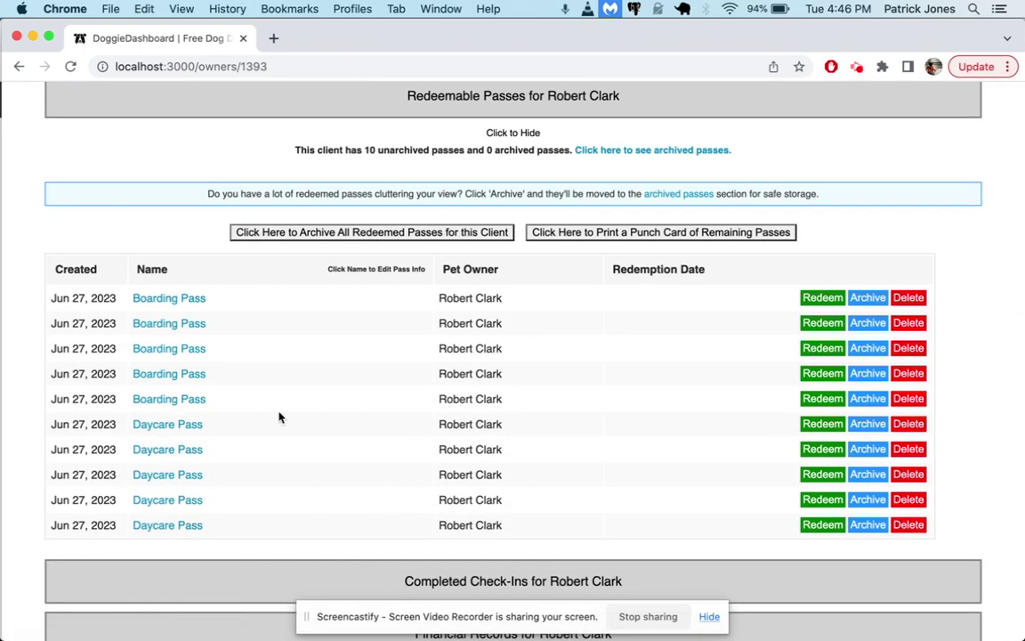
{"action": "scroll", "coordinate": [381, 330], "scroll_direction": "up", "scroll_amount": 1}
{"action": "left_click", "coordinate": [512, 223]}
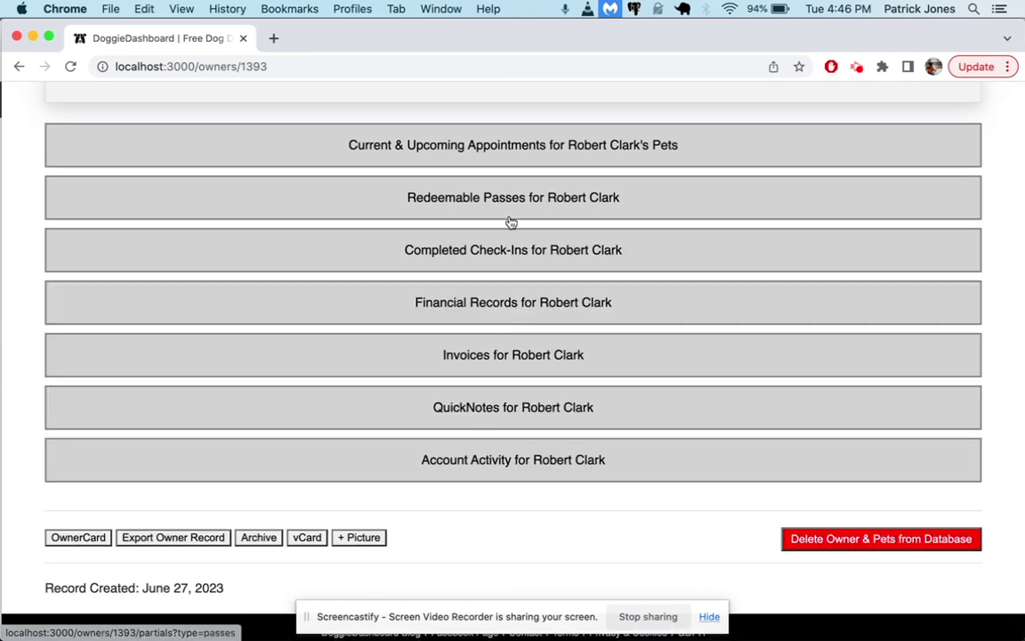
{"action": "left_click", "coordinate": [500, 360]}
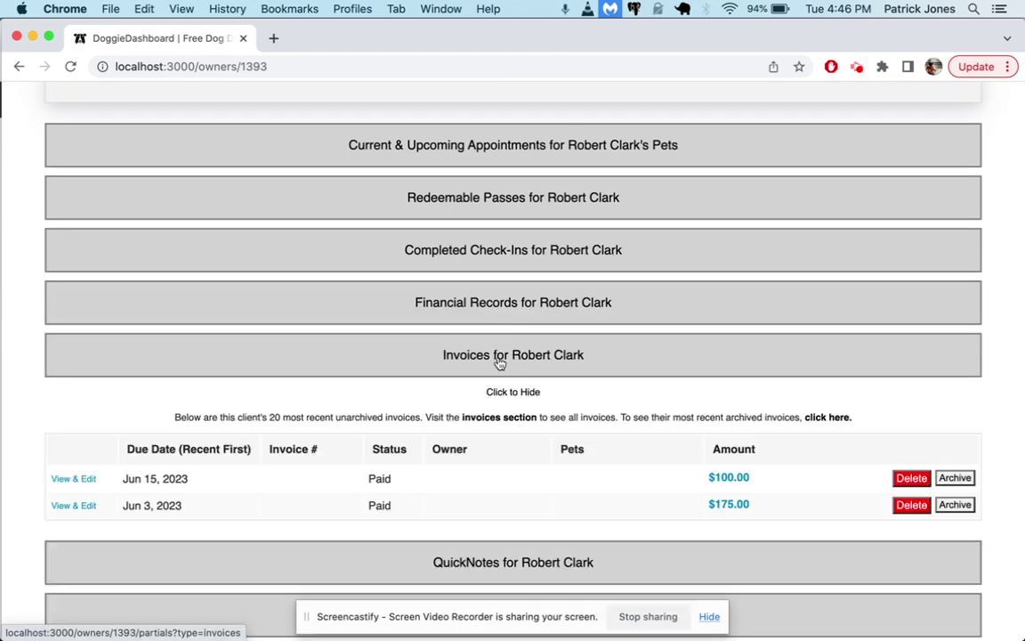
{"action": "scroll", "coordinate": [498, 360], "scroll_direction": "down", "scroll_amount": 1}
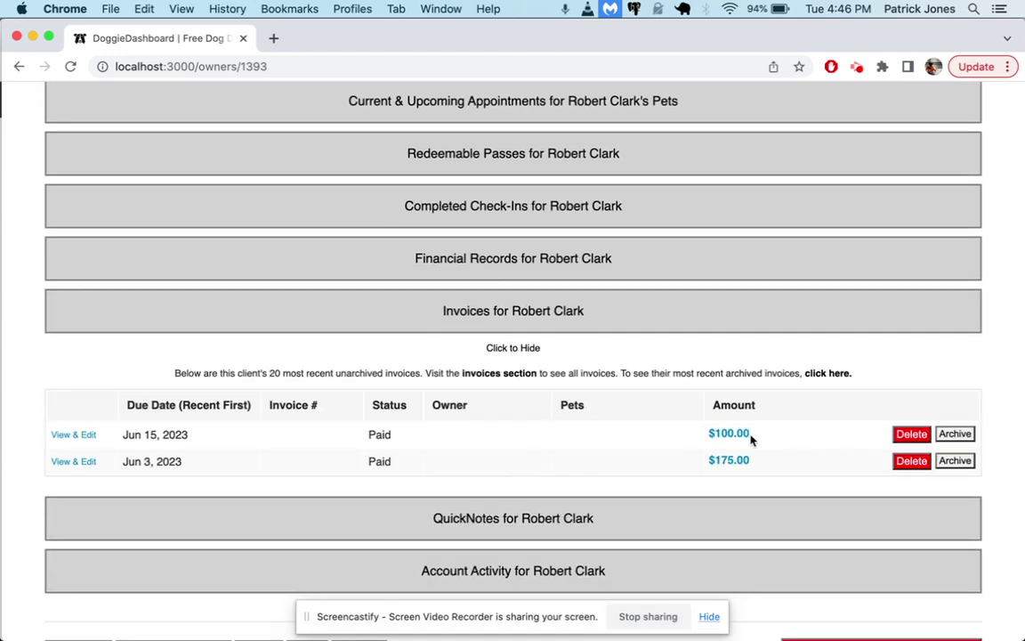
{"action": "left_click", "coordinate": [525, 347]}
{"action": "scroll", "coordinate": [544, 226], "scroll_direction": "up", "scroll_amount": 10}
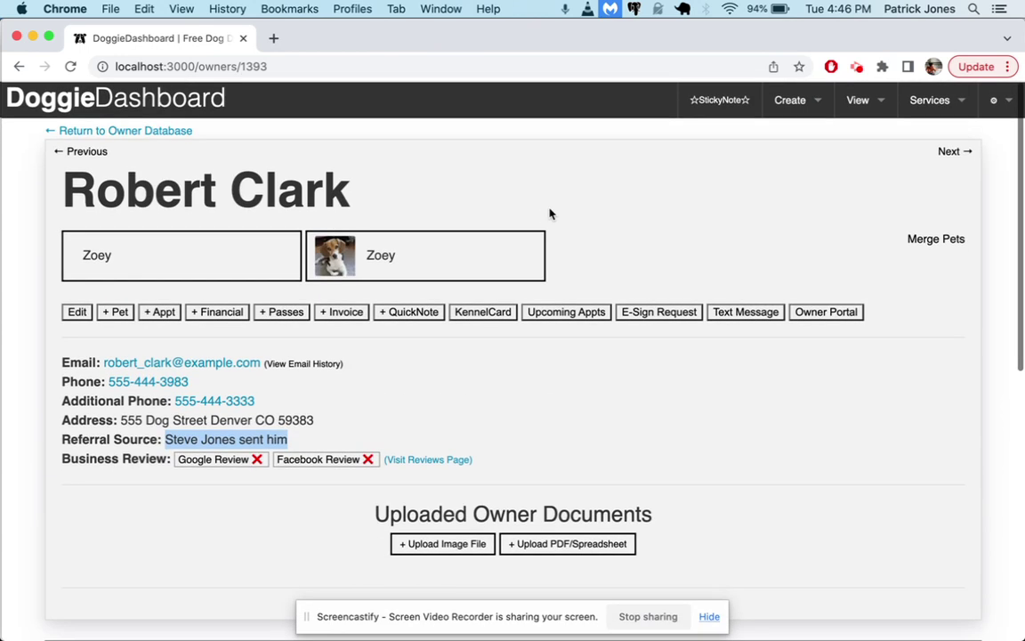
{"action": "left_click", "coordinate": [546, 169]}
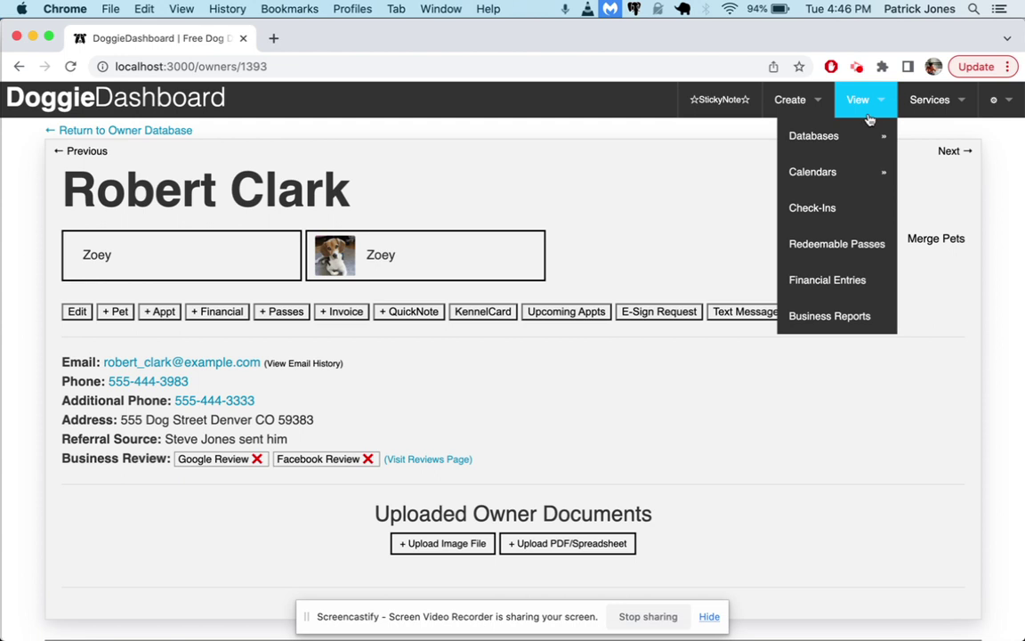
{"action": "left_click", "coordinate": [181, 133], "text": "super"}
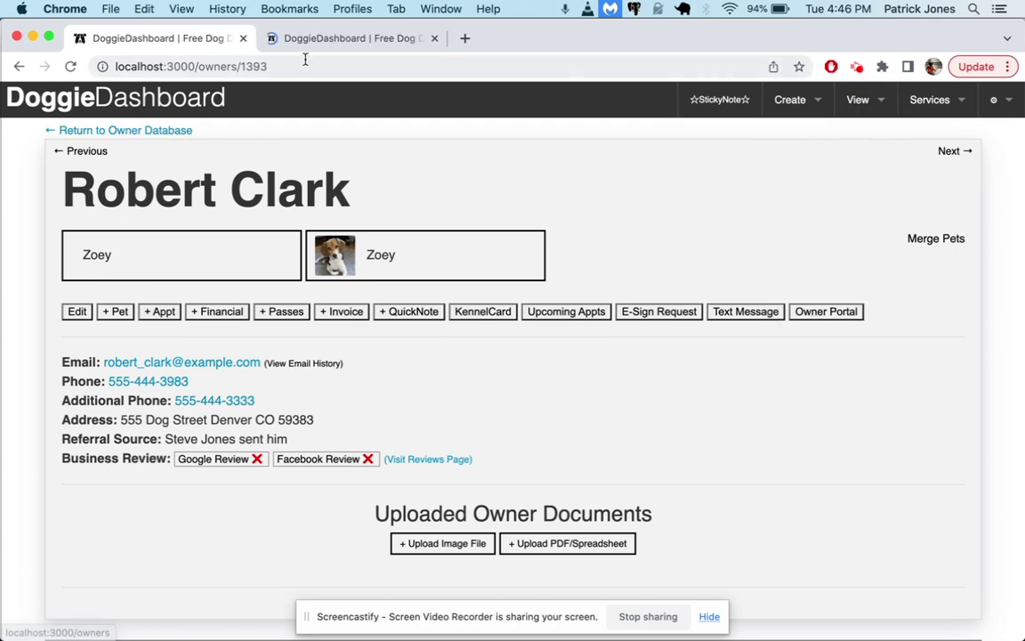
{"action": "left_click", "coordinate": [274, 39]}
{"action": "scroll", "coordinate": [365, 360], "scroll_direction": "down", "scroll_amount": 10}
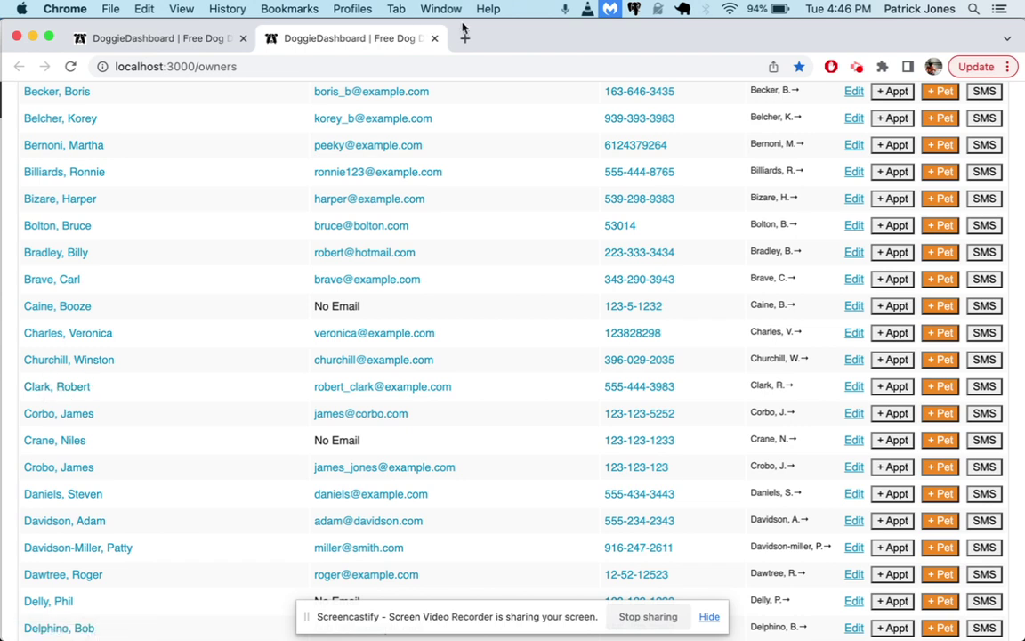
{"action": "left_click", "coordinate": [434, 39]}
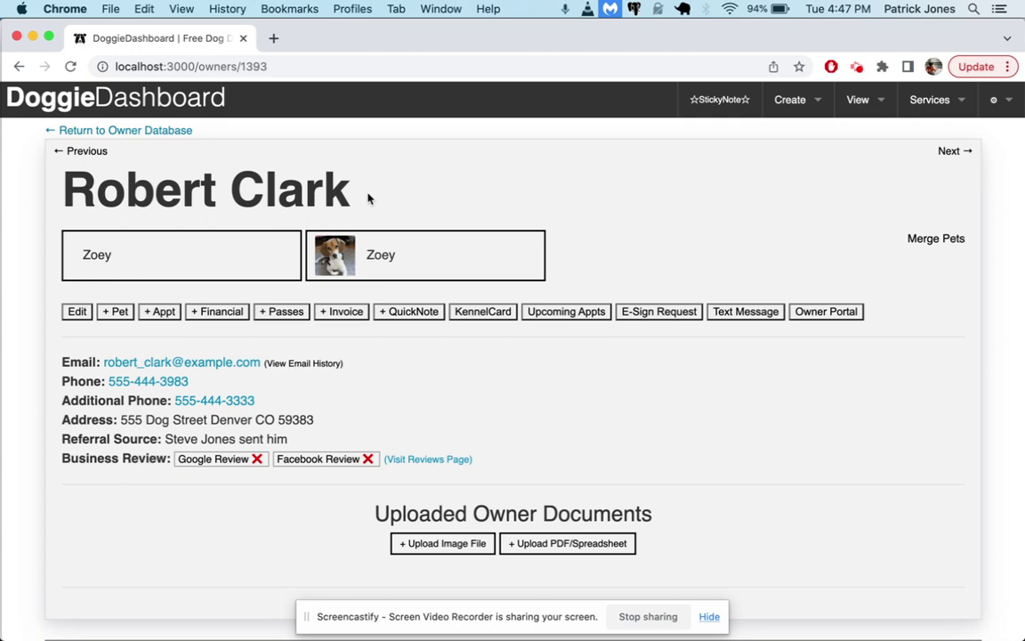
Expand Current & Upcoming Appointments to show the July 26 Daycare and August 17–24 Boarding
{"action": "scroll", "coordinate": [180, 186], "scroll_direction": "down", "scroll_amount": 2}
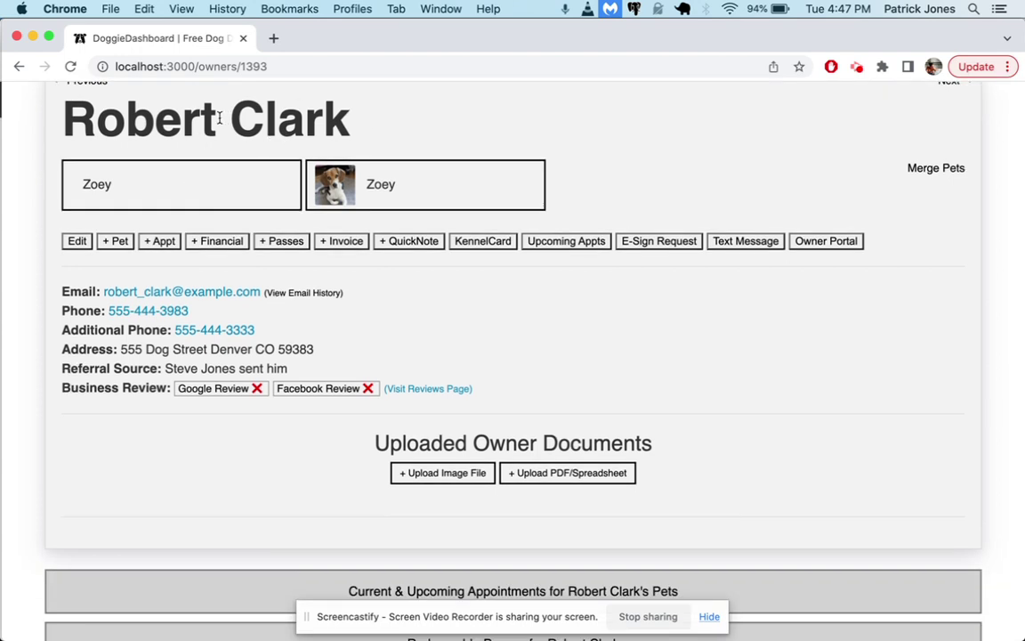
{"action": "scroll", "coordinate": [414, 230], "scroll_direction": "down", "scroll_amount": 4}
{"action": "scroll", "coordinate": [413, 230], "scroll_direction": "down", "scroll_amount": 2}
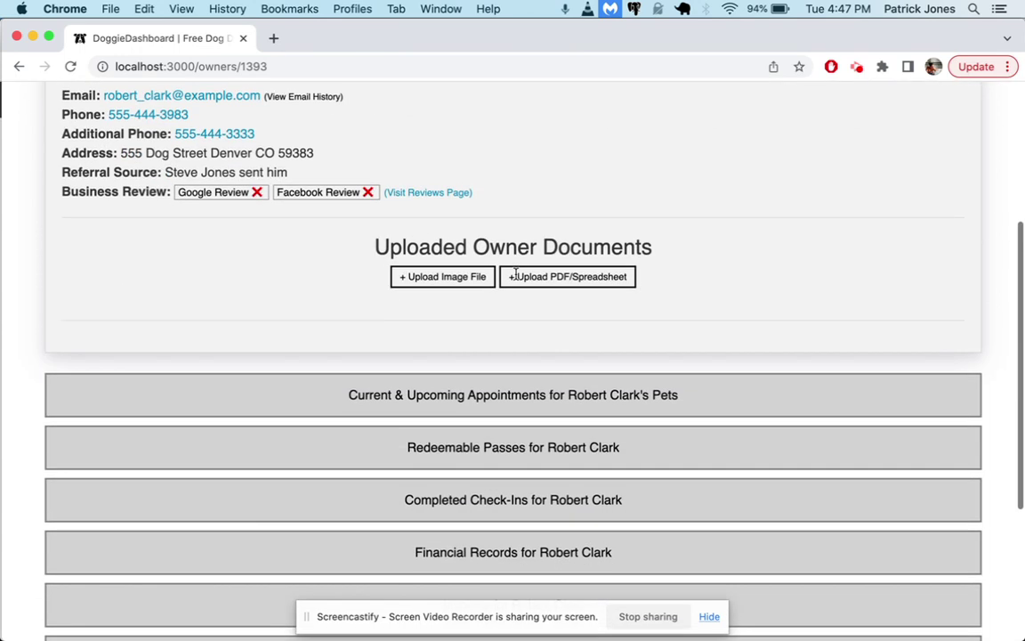
{"action": "left_click", "coordinate": [518, 394]}
{"action": "scroll", "coordinate": [519, 394], "scroll_direction": "down", "scroll_amount": 4}
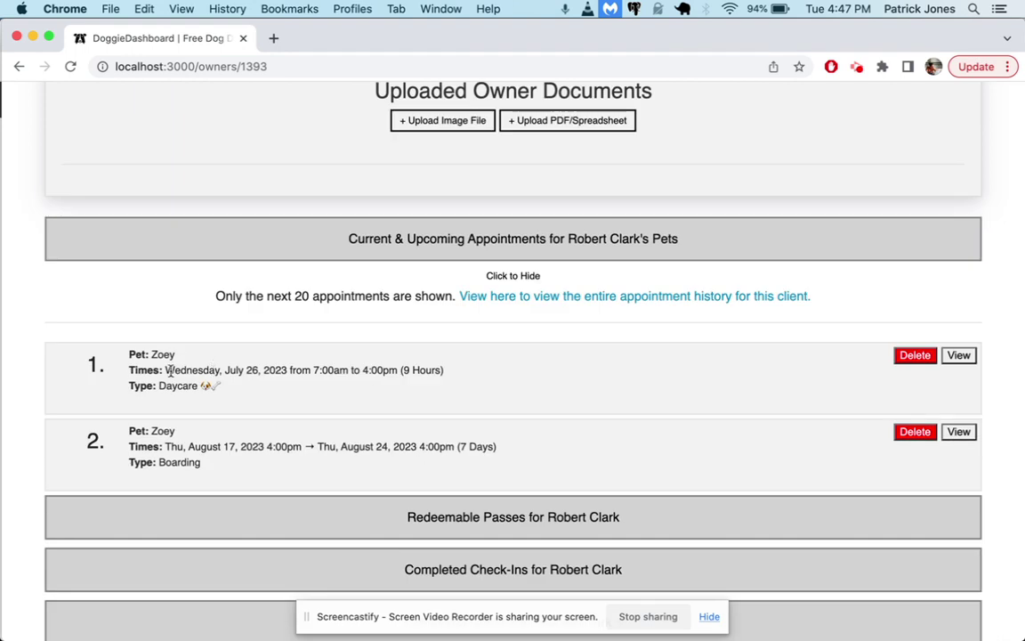
{"action": "left_click_drag", "start_coordinate": [238, 370], "coordinate": [263, 373]}
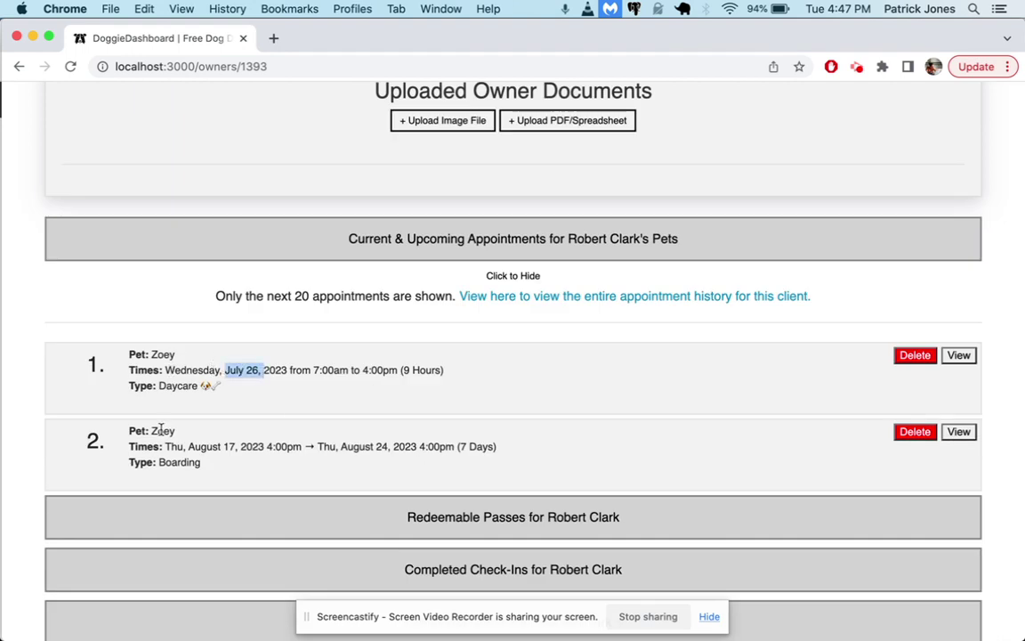
{"action": "left_click_drag", "start_coordinate": [190, 446], "coordinate": [264, 446]}
{"action": "scroll", "coordinate": [291, 446], "scroll_direction": "up", "scroll_amount": 5}
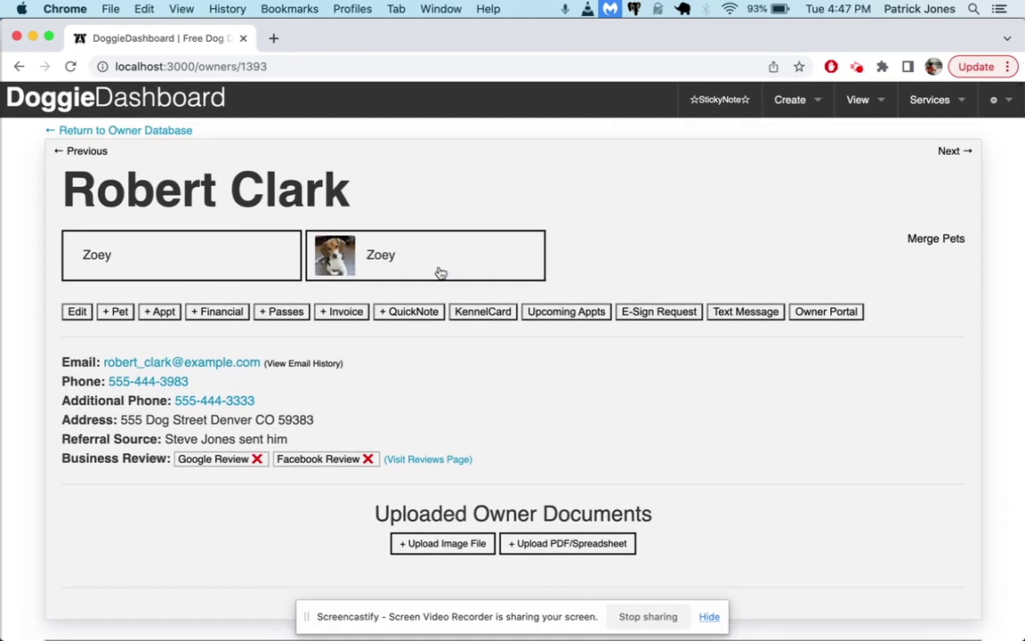
Open Merge Pet Profiles, choose the two Zoey profiles as Pet #1 and Pet #2, and preview
{"action": "left_click", "coordinate": [936, 247]}
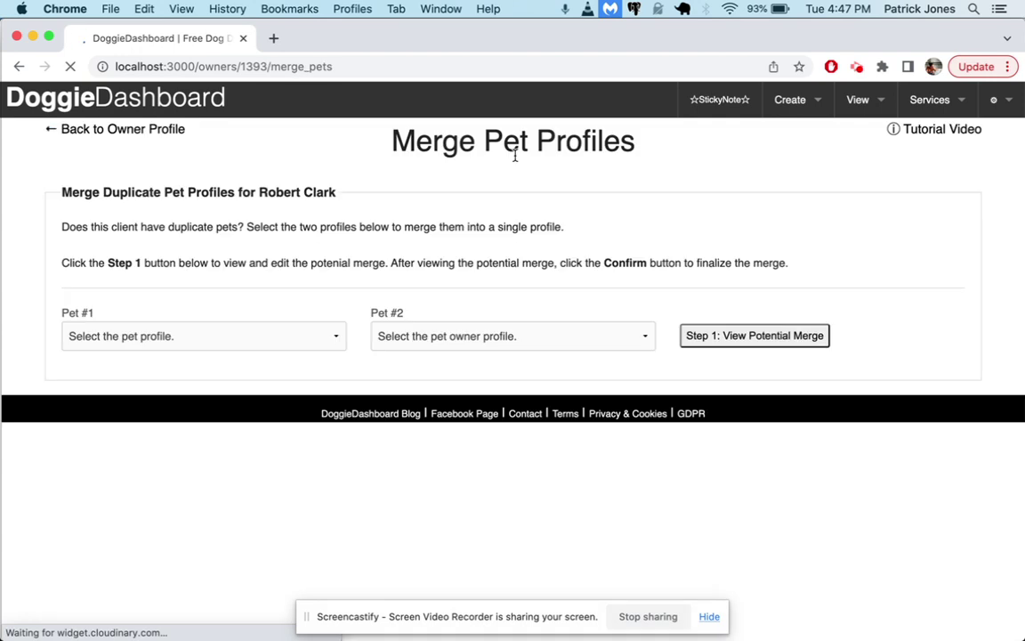
{"action": "left_click", "coordinate": [233, 342]}
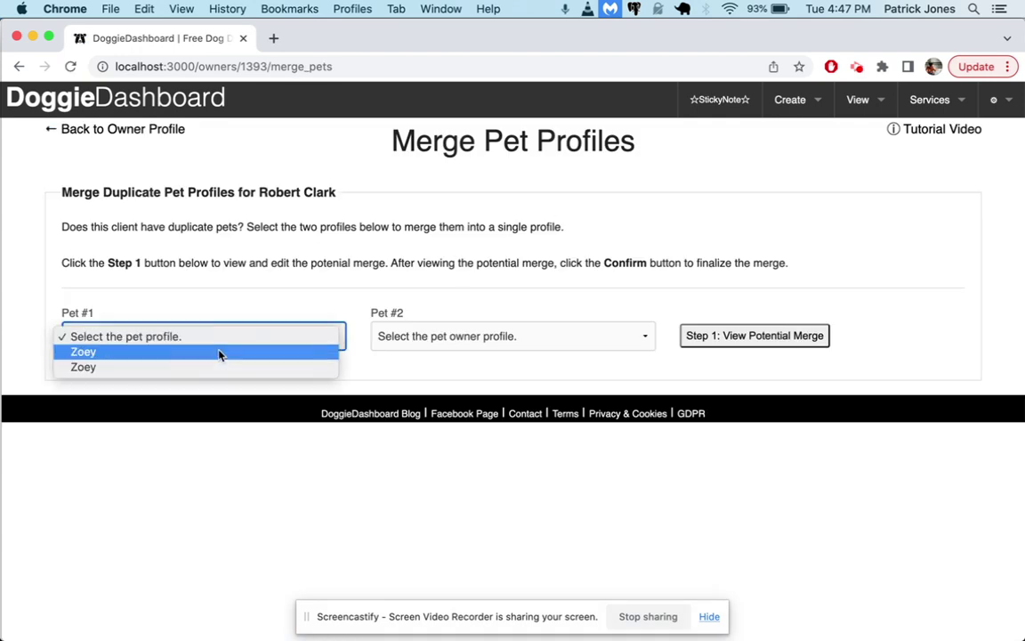
{"action": "left_click", "coordinate": [217, 354]}
{"action": "left_click", "coordinate": [366, 336]}
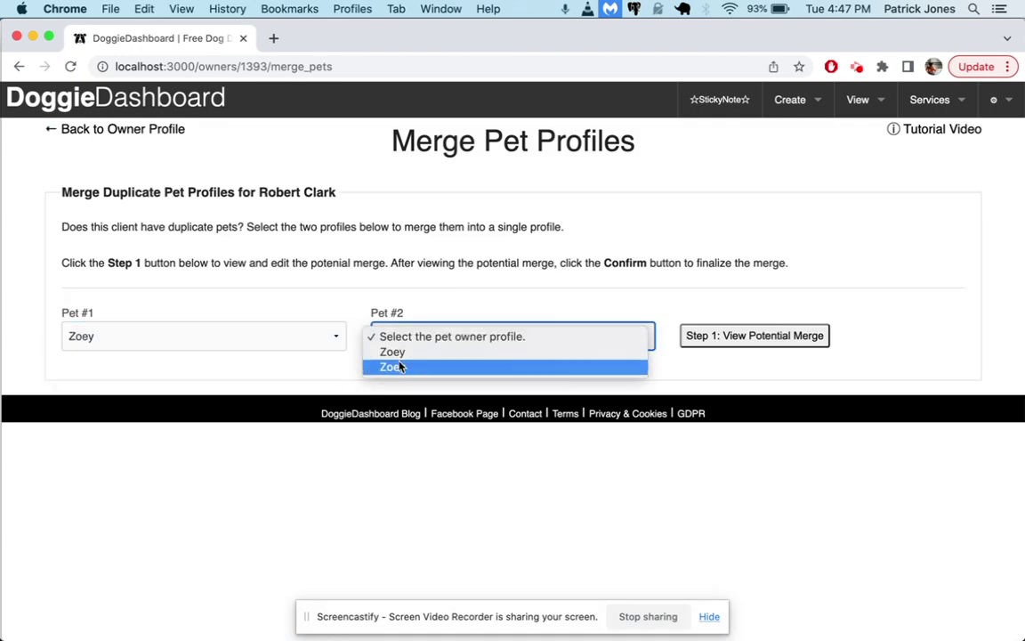
{"action": "left_click", "coordinate": [401, 373]}
{"action": "left_click", "coordinate": [401, 338]}
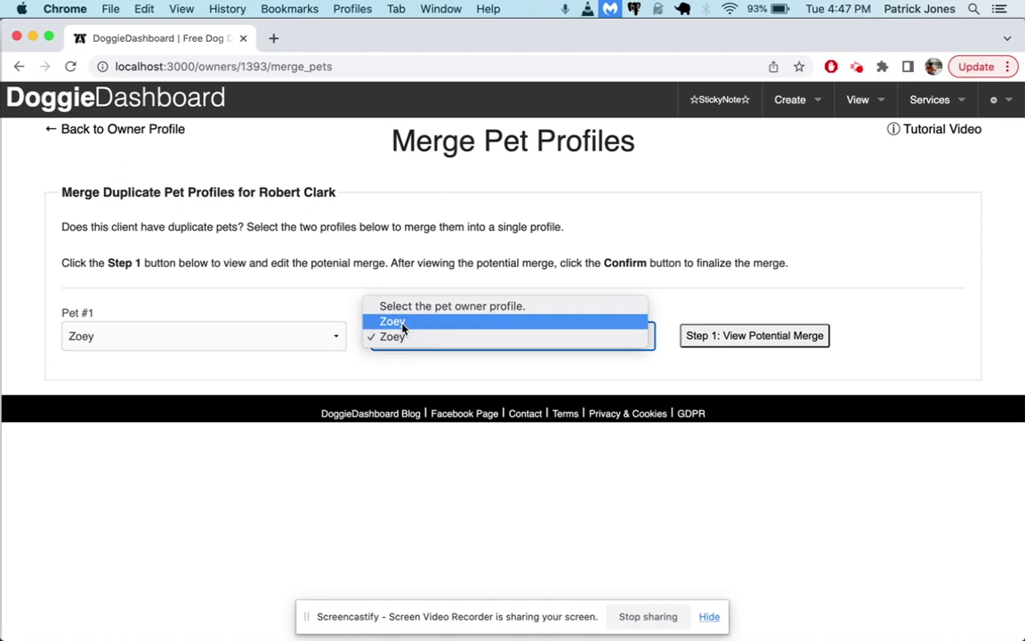
{"action": "left_click", "coordinate": [313, 336]}
{"action": "left_click", "coordinate": [278, 343]}
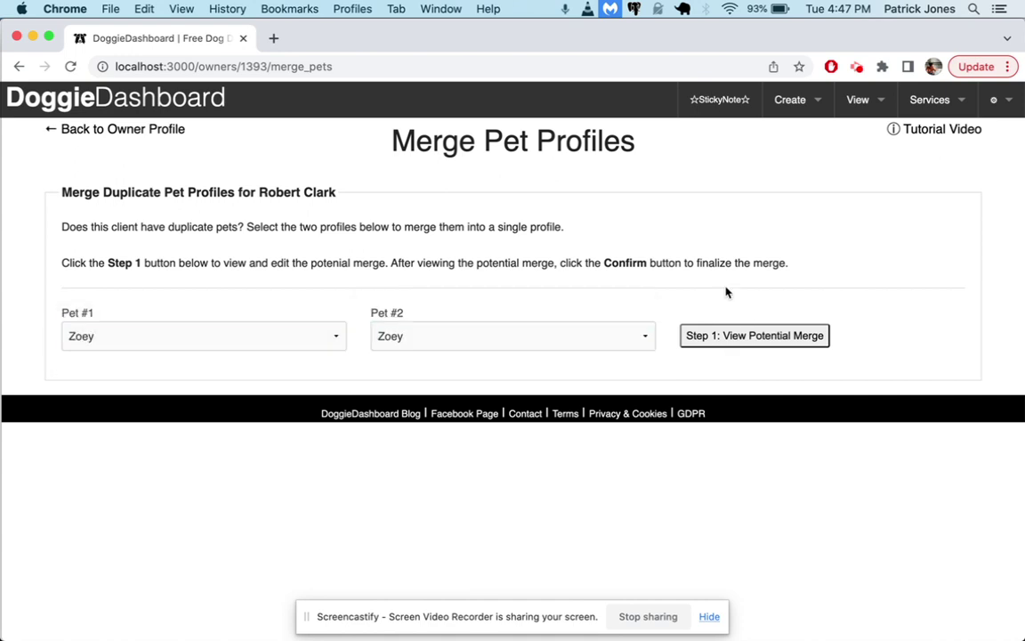
{"action": "left_click", "coordinate": [734, 338]}
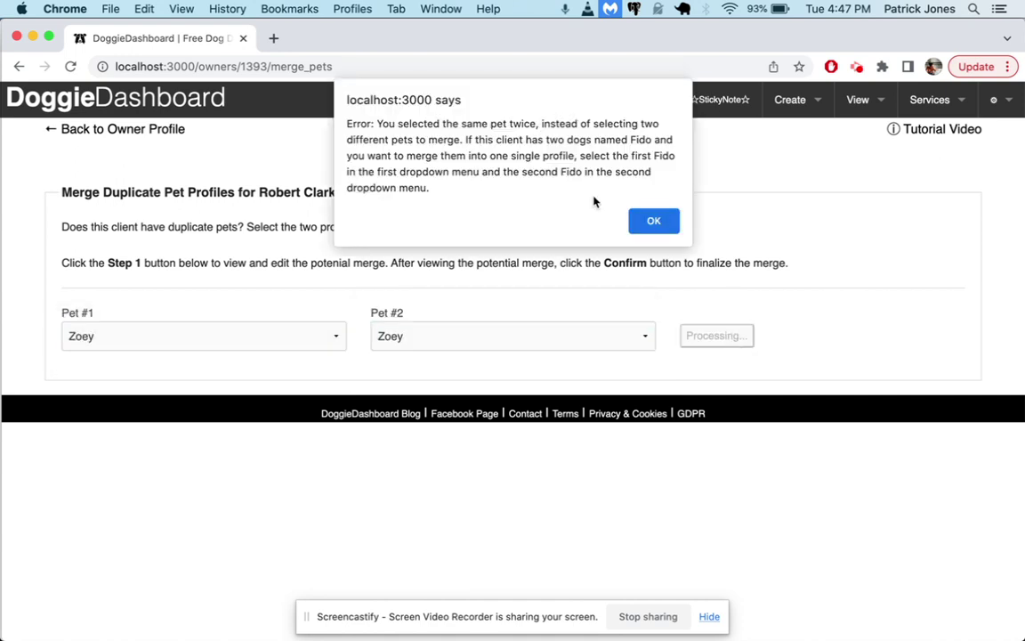
Dismiss the same-pet error and reselect the first and second Zoey profiles
{"action": "left_click", "coordinate": [656, 222]}
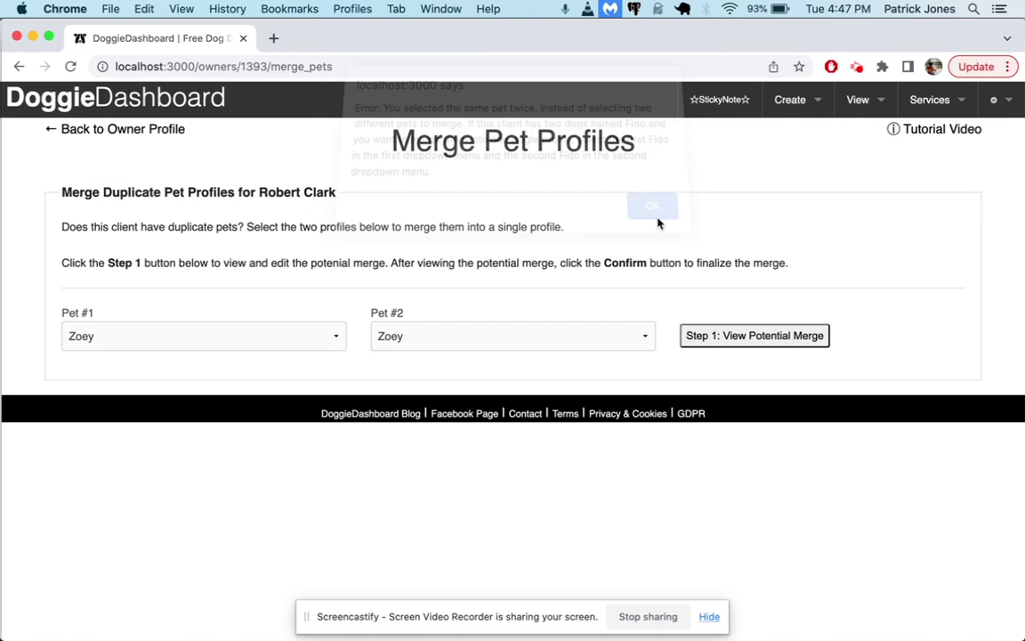
{"action": "left_click", "coordinate": [267, 333]}
{"action": "left_click", "coordinate": [165, 336]}
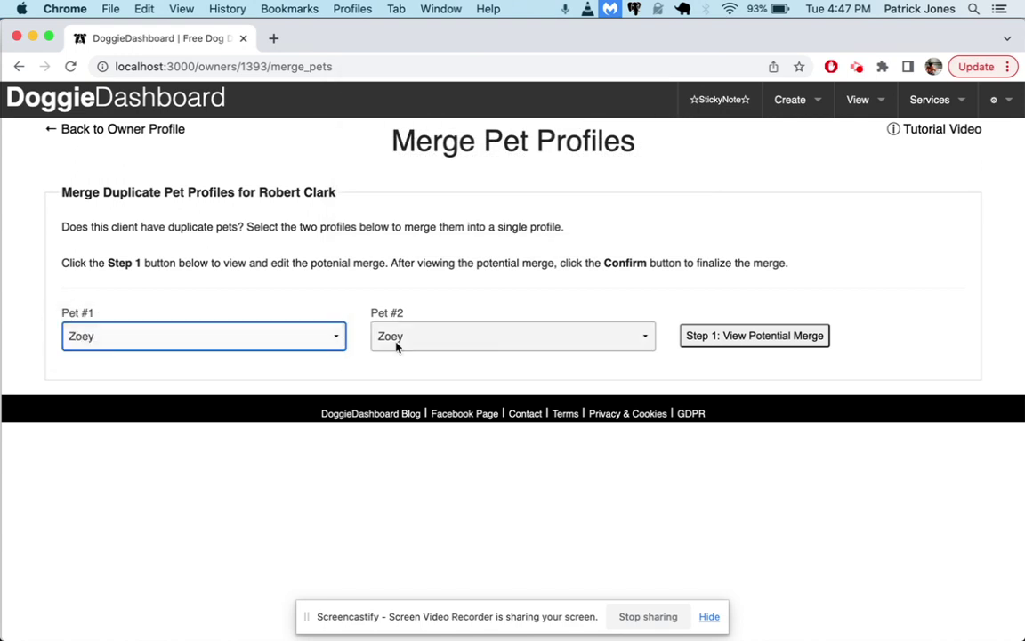
{"action": "left_click", "coordinate": [396, 342]}
{"action": "left_click", "coordinate": [414, 353]}
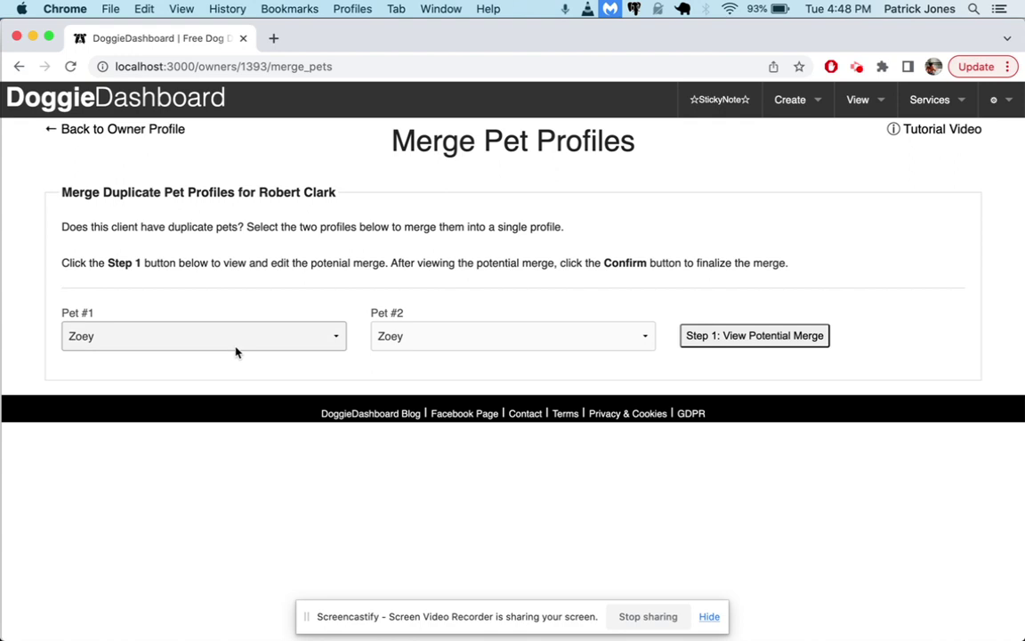
Preview the combined Zoey data and trim the breed from 'Terrier Beagle Mix Beagle' to 'Beagle Mix'
{"action": "left_click", "coordinate": [774, 339]}
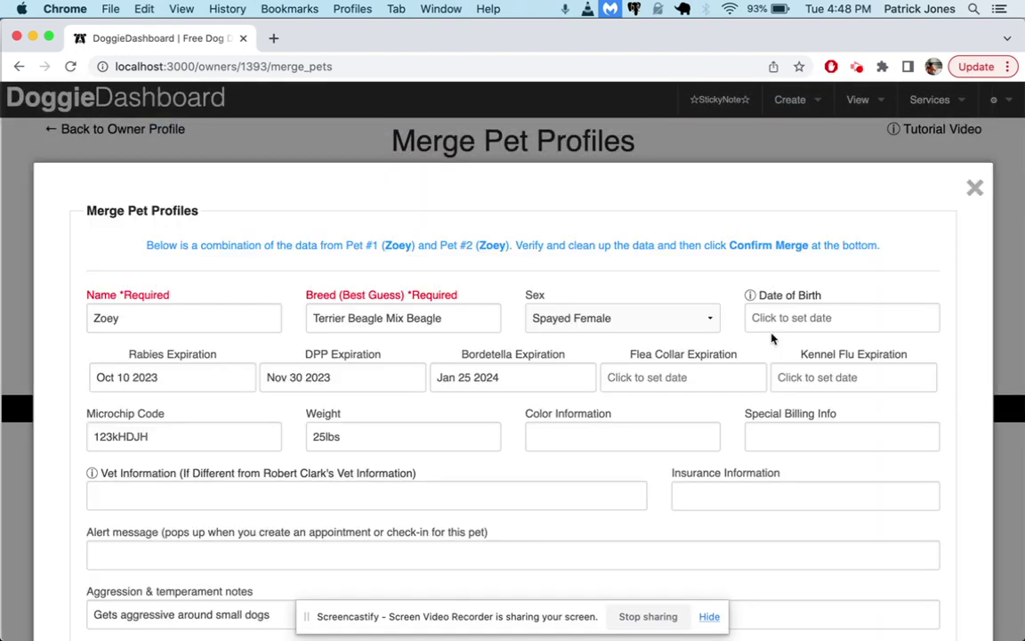
{"action": "scroll", "coordinate": [773, 338], "scroll_direction": "down", "scroll_amount": 2}
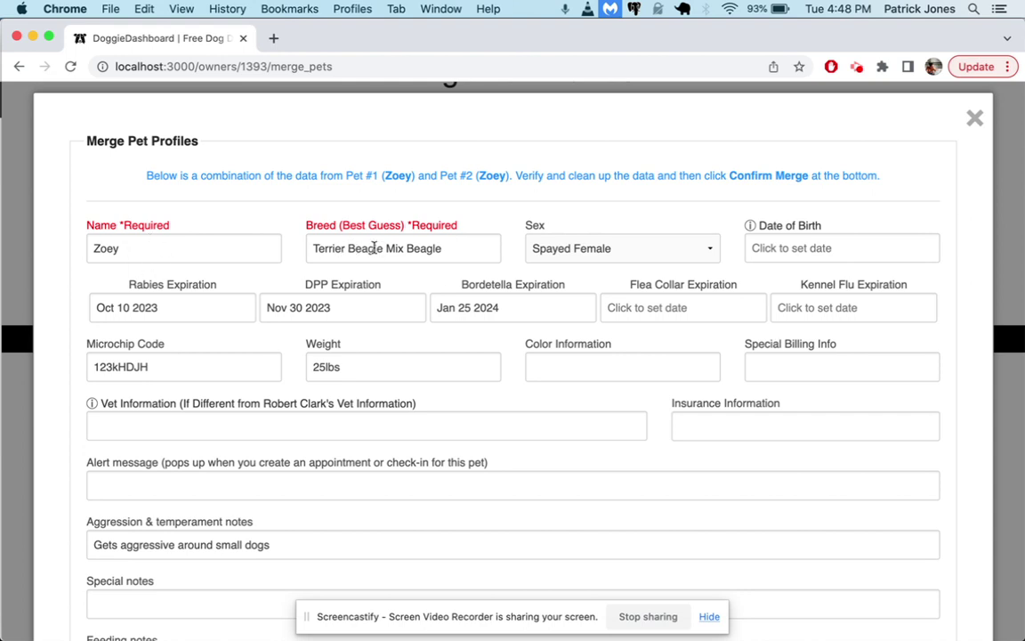
{"action": "left_click_drag", "start_coordinate": [399, 250], "coordinate": [308, 253]}
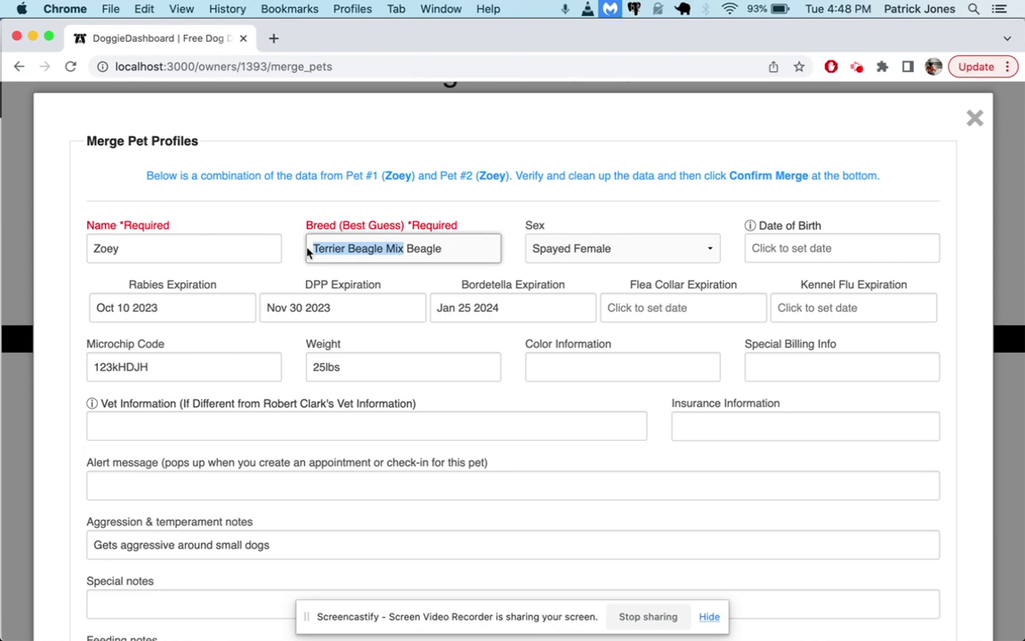
{"action": "double_click", "coordinate": [428, 250]}
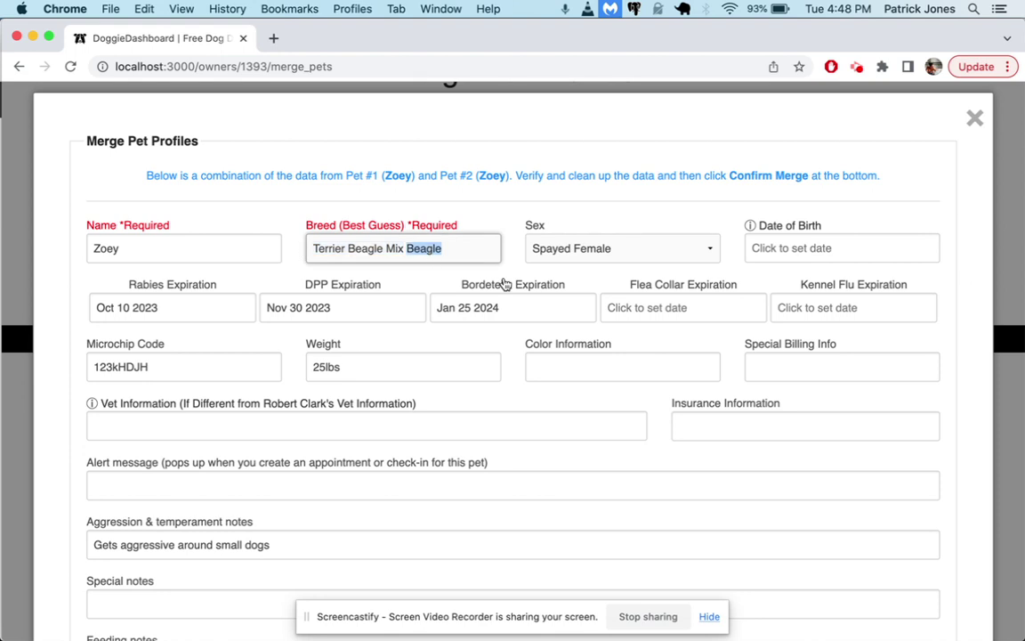
{"action": "left_click", "coordinate": [406, 251]}
{"action": "key", "text": "shift+super+Right"}
{"action": "key", "text": "BackSpace"}
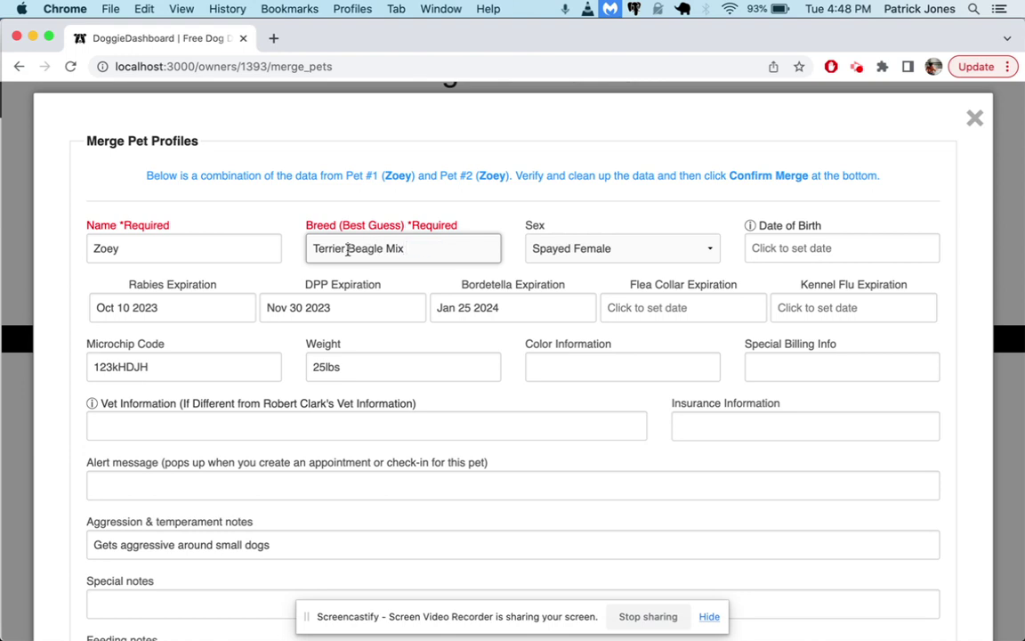
{"action": "double_click", "coordinate": [346, 249]}
{"action": "key", "text": "BackSpace"}
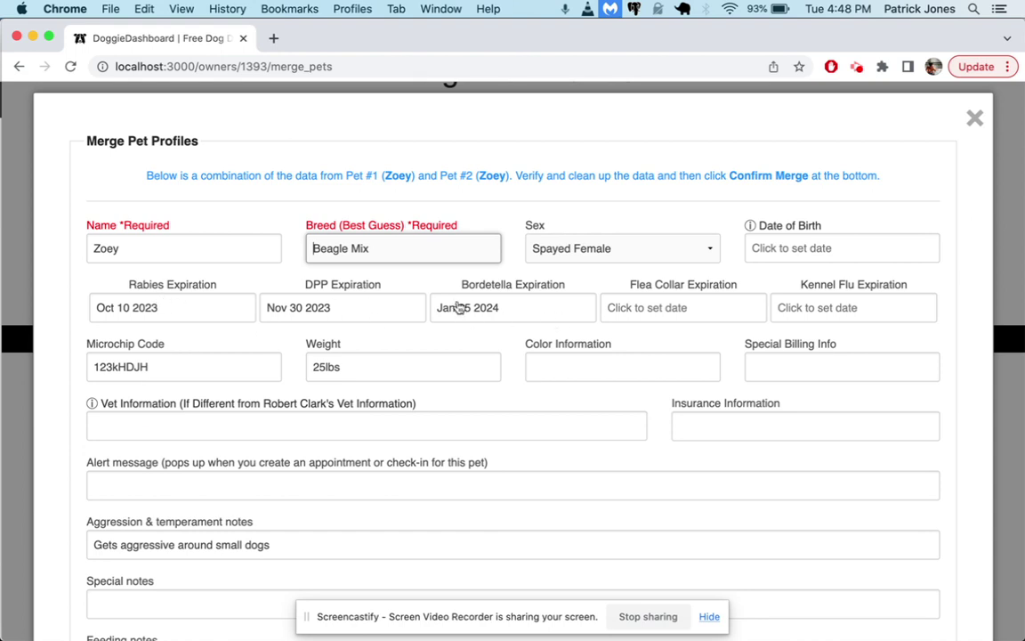
Review the rest of the combined pet form before merging
{"action": "scroll", "coordinate": [458, 307], "scroll_direction": "down", "scroll_amount": 2}
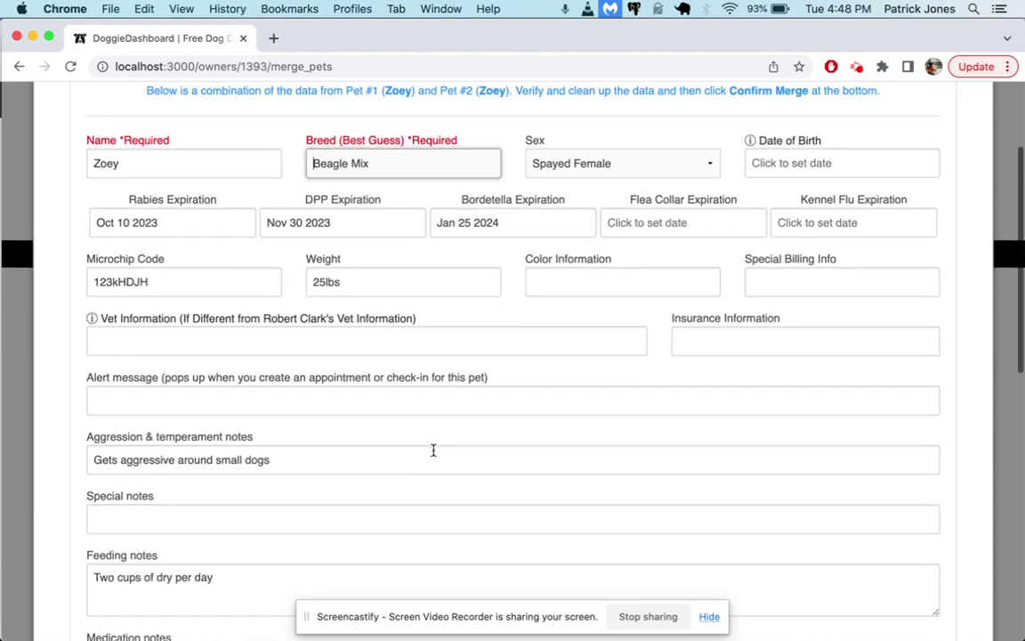
{"action": "scroll", "coordinate": [433, 451], "scroll_direction": "down", "scroll_amount": 3}
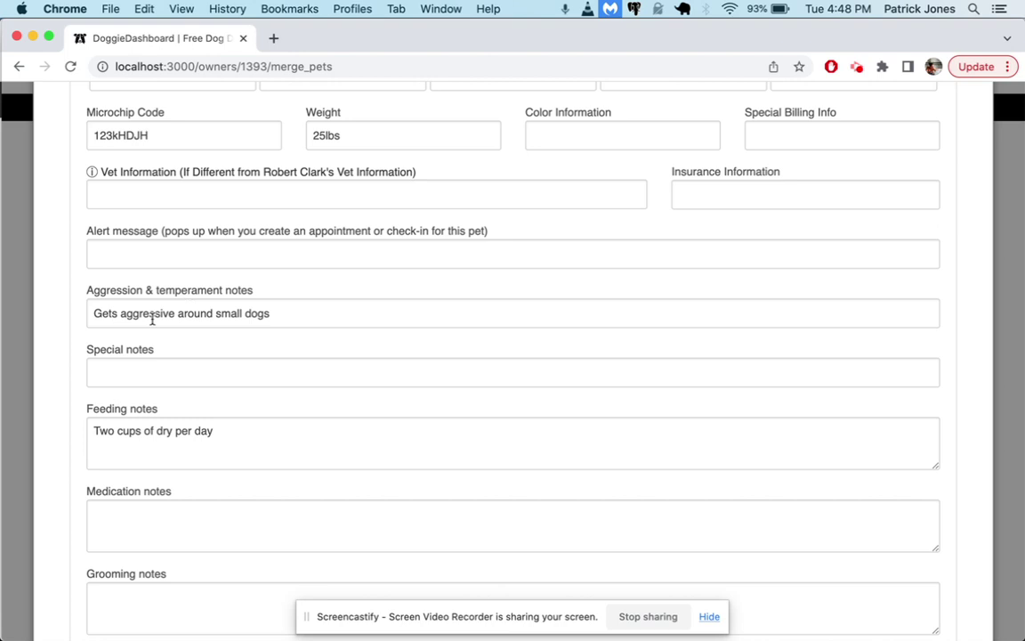
{"action": "left_click_drag", "start_coordinate": [92, 313], "coordinate": [291, 313]}
{"action": "scroll", "coordinate": [350, 374], "scroll_direction": "down", "scroll_amount": 5}
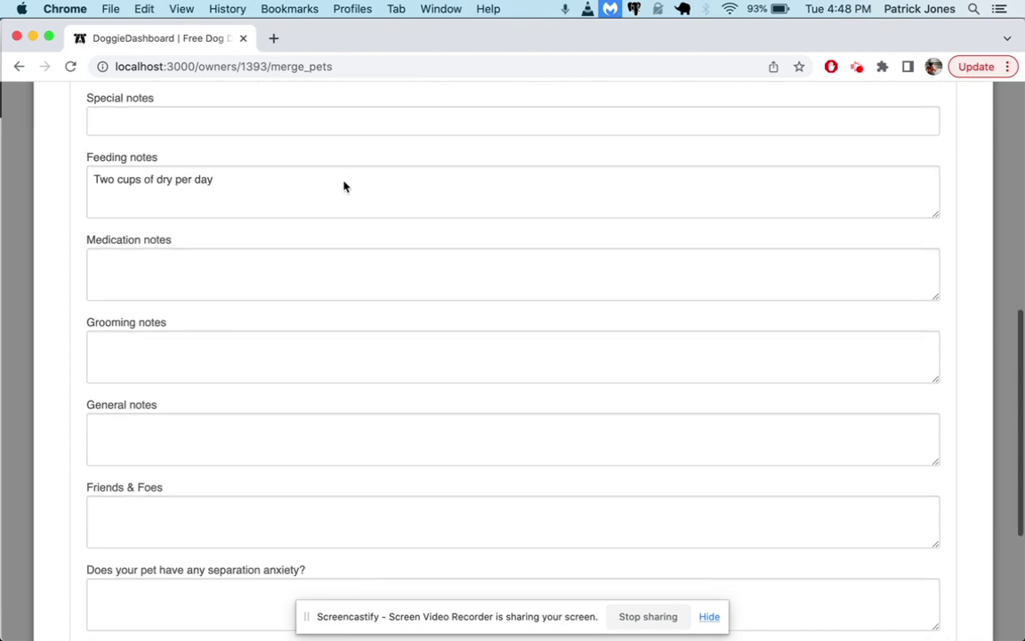
{"action": "scroll", "coordinate": [387, 367], "scroll_direction": "down", "scroll_amount": 5}
{"action": "scroll", "coordinate": [387, 366], "scroll_direction": "up", "scroll_amount": 10}
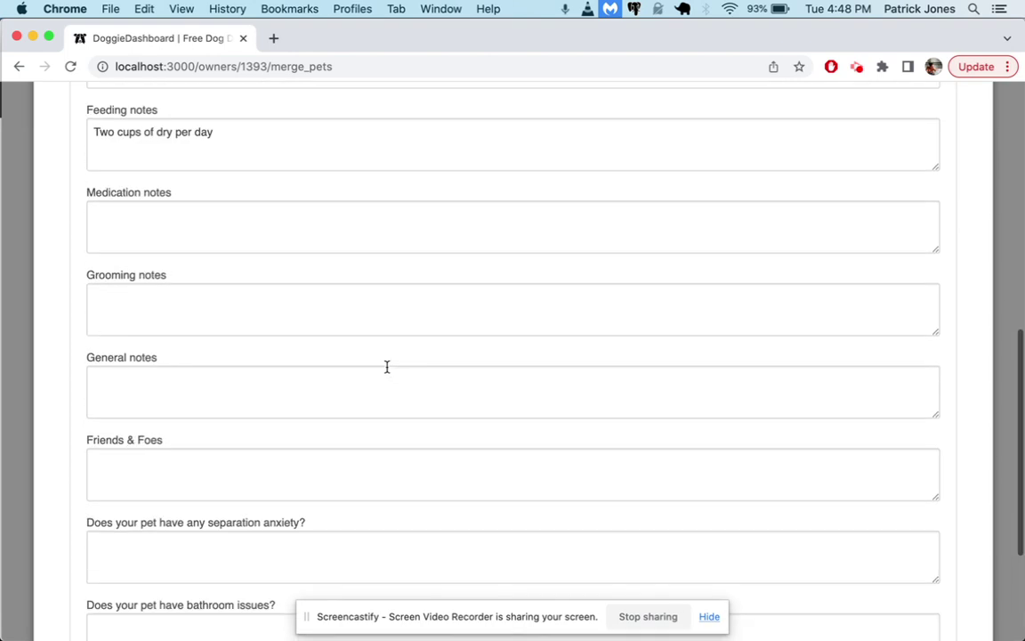
{"action": "scroll", "coordinate": [387, 367], "scroll_direction": "up", "scroll_amount": 5}
{"action": "scroll", "coordinate": [531, 336], "scroll_direction": "up", "scroll_amount": 2}
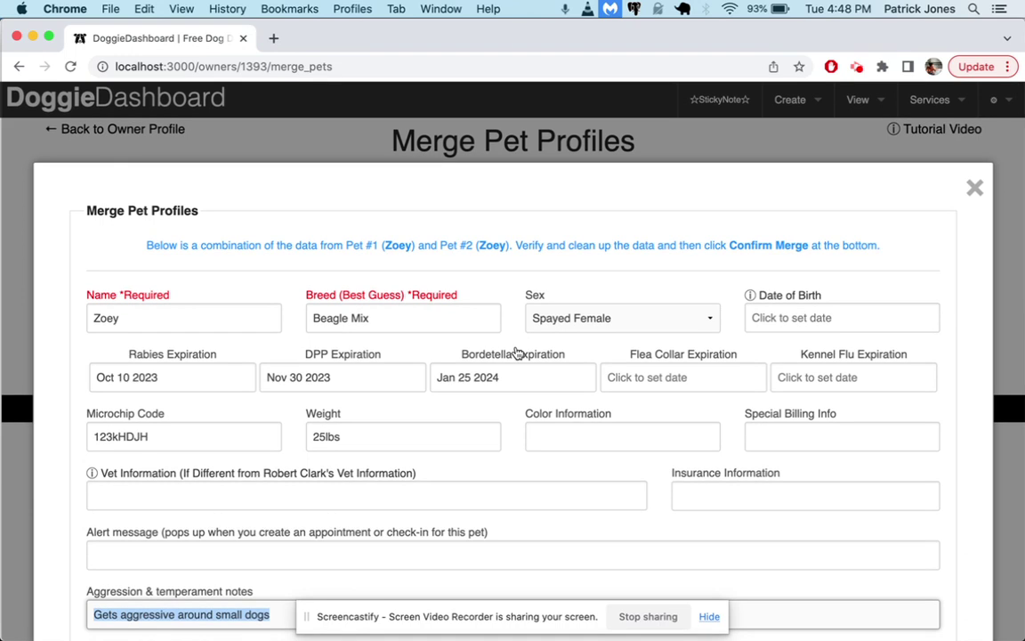
{"action": "scroll", "coordinate": [515, 347], "scroll_direction": "down", "scroll_amount": 15}
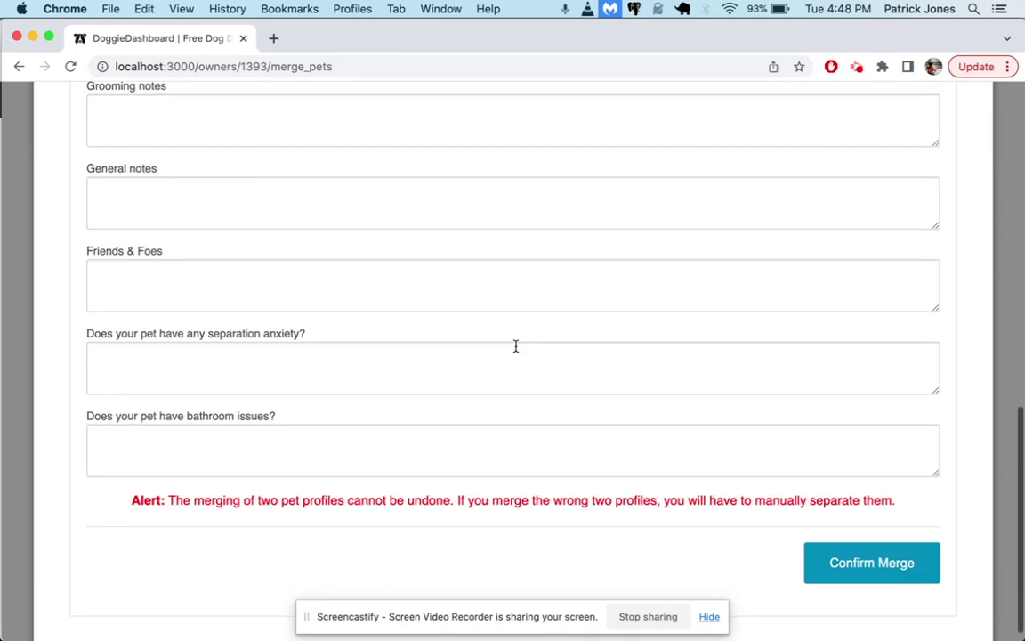
{"action": "scroll", "coordinate": [777, 456], "scroll_direction": "down", "scroll_amount": 1}
Confirm the Zoey merge, accept the irreversible-merge warning, and return to the owner's profile
{"action": "left_click", "coordinate": [856, 551]}
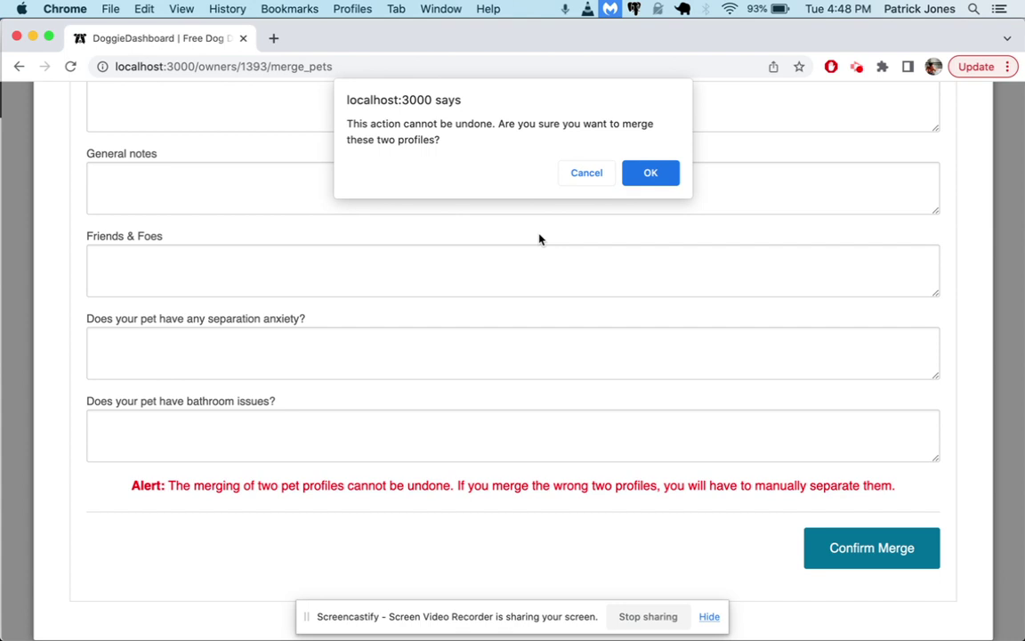
{"action": "left_click", "coordinate": [666, 184]}
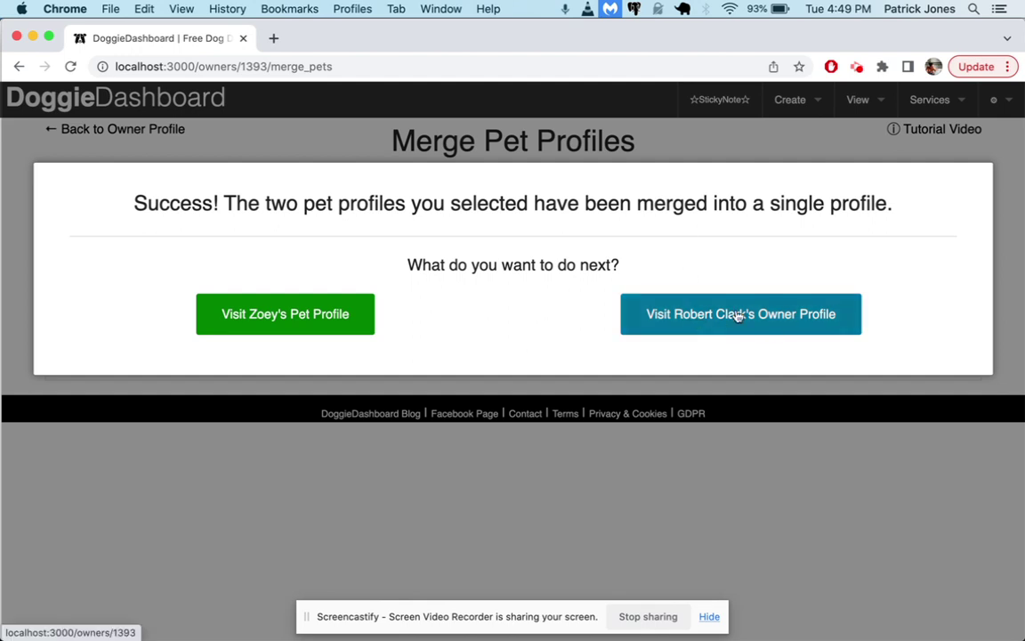
{"action": "left_click", "coordinate": [703, 322]}
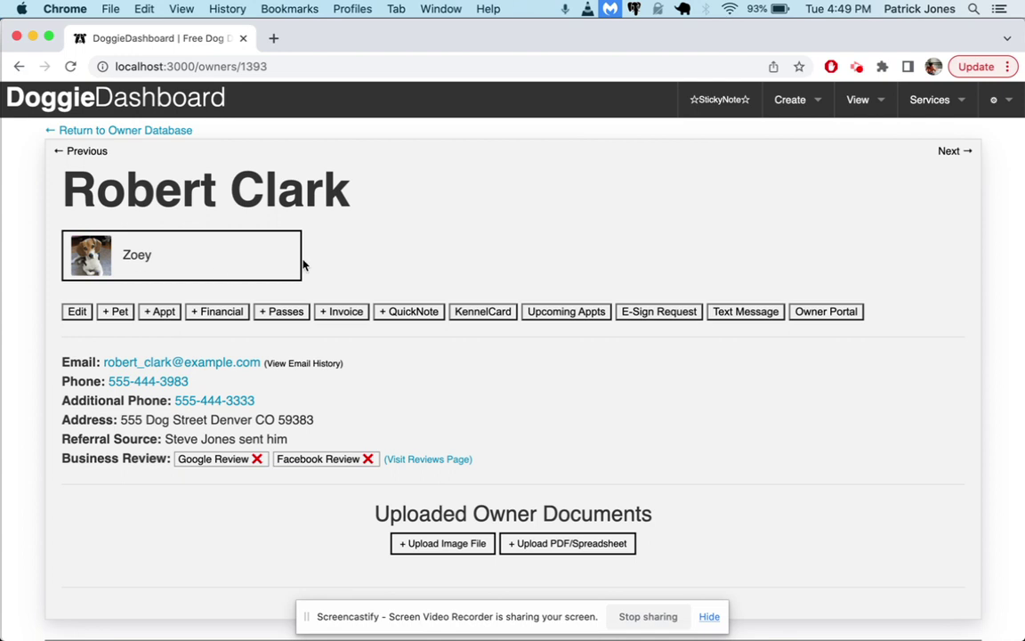
{"action": "scroll", "coordinate": [408, 332], "scroll_direction": "down", "scroll_amount": 3}
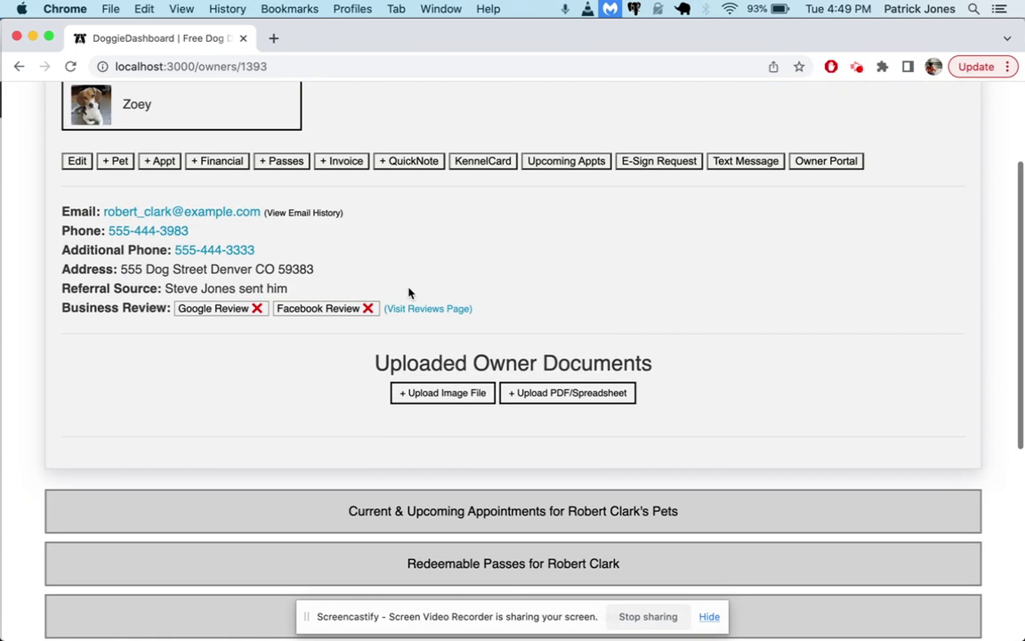
{"action": "left_click", "coordinate": [151, 113]}
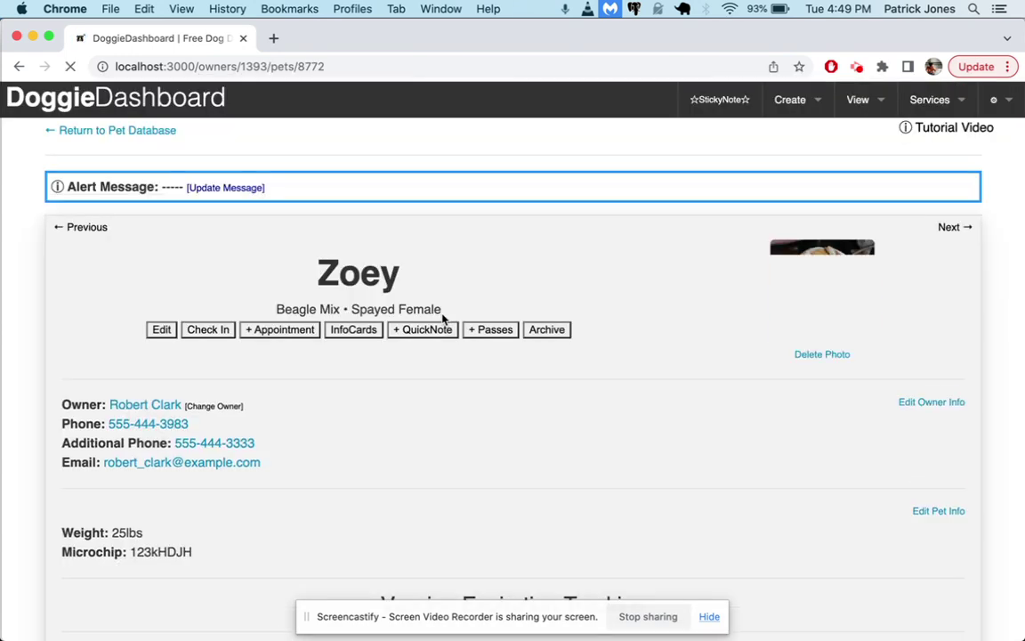
{"action": "left_click_drag", "start_coordinate": [272, 309], "coordinate": [345, 309]}
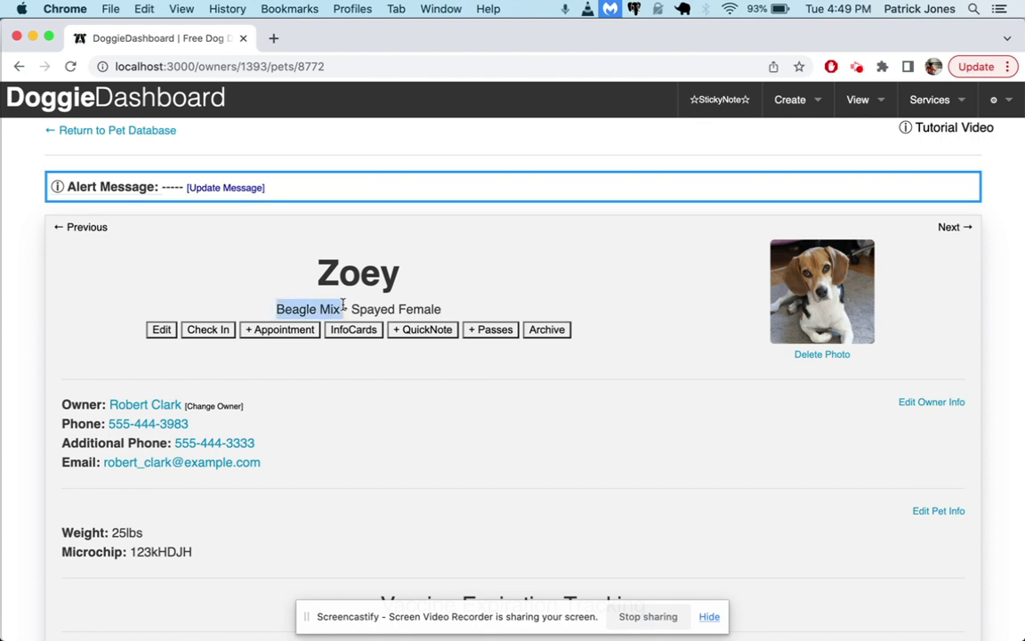
{"action": "scroll", "coordinate": [389, 476], "scroll_direction": "down", "scroll_amount": 2}
{"action": "left_click_drag", "start_coordinate": [146, 466], "coordinate": [89, 408]}
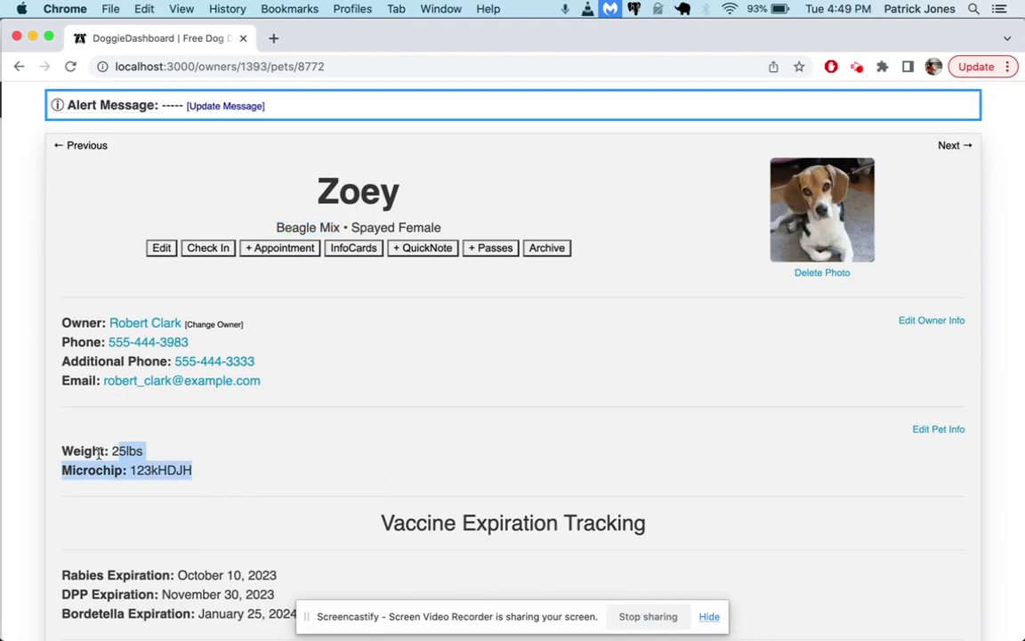
{"action": "scroll", "coordinate": [274, 457], "scroll_direction": "down", "scroll_amount": 3}
{"action": "scroll", "coordinate": [173, 471], "scroll_direction": "down", "scroll_amount": 15}
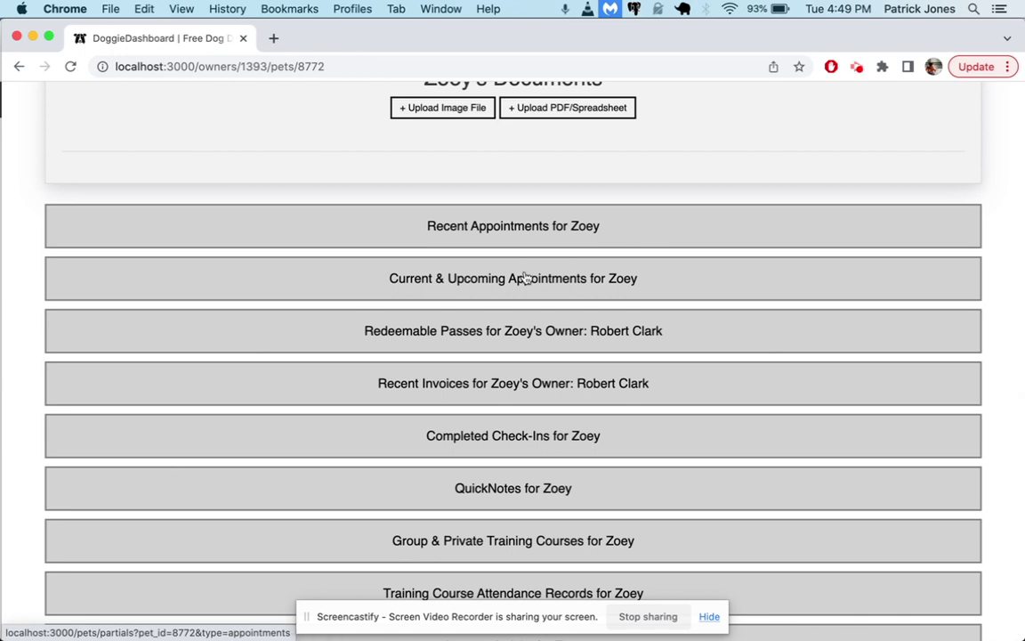
{"action": "left_click", "coordinate": [528, 283]}
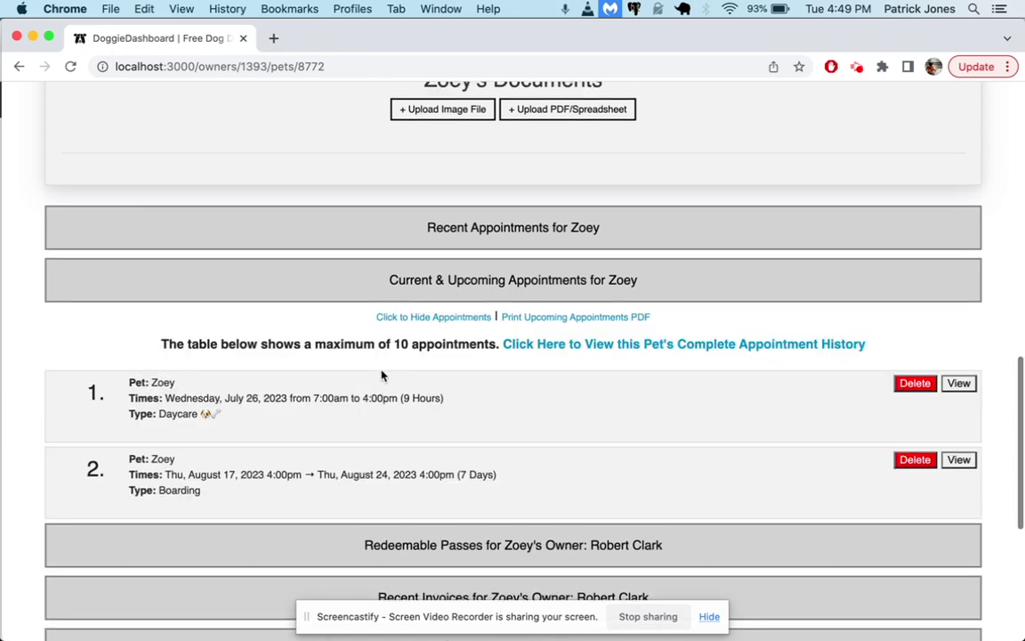
{"action": "scroll", "coordinate": [382, 374], "scroll_direction": "up", "scroll_amount": 20}
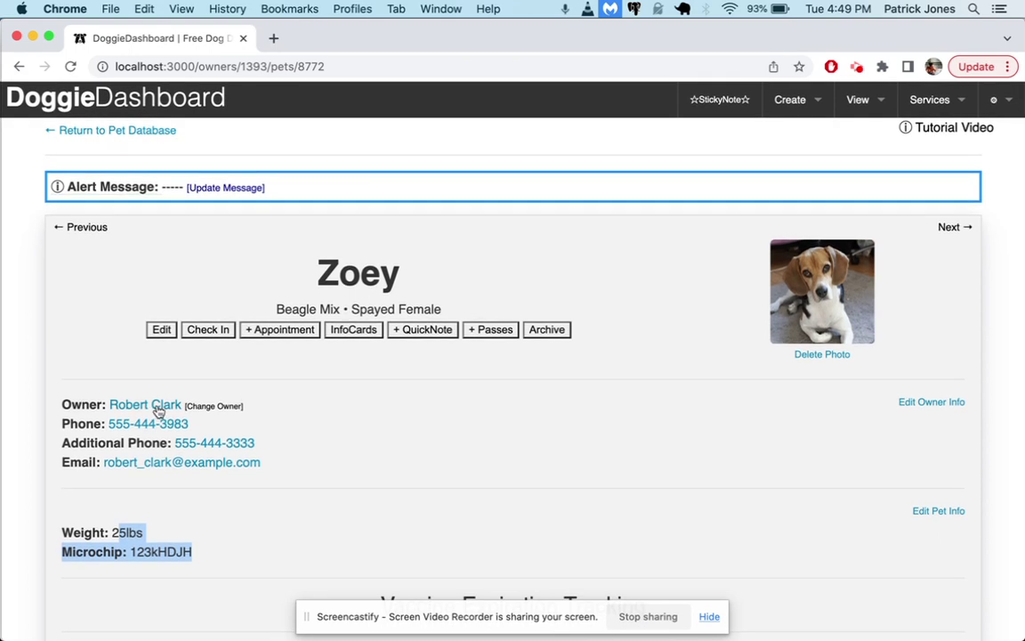
{"action": "left_click", "coordinate": [156, 403]}
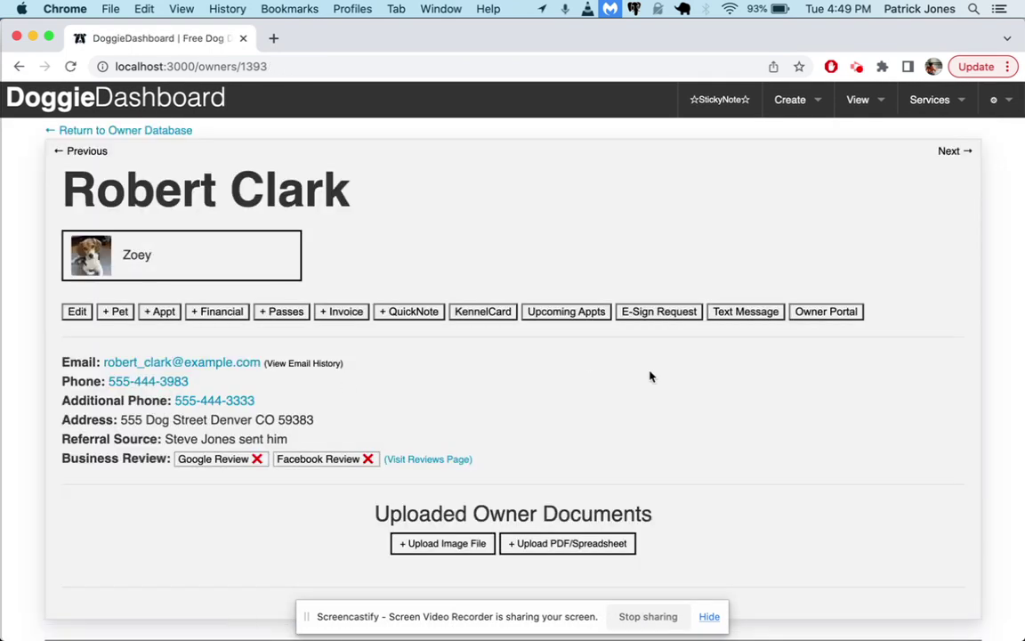